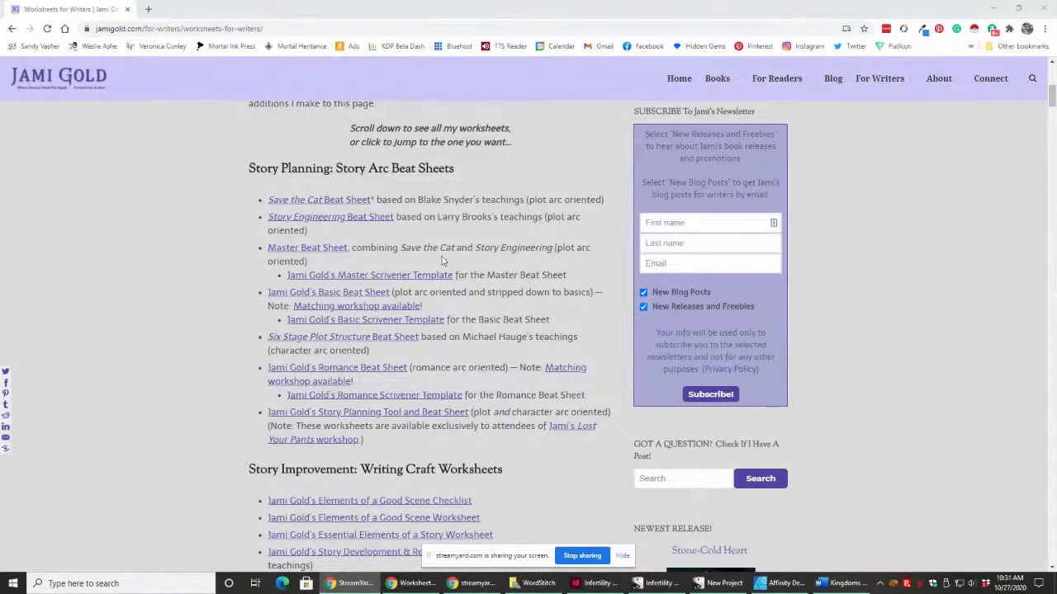
Find the Master Scrivener Template section on the worksheets page and download the zip file of the Master Beat Sheet Scrivener template
left_click(411, 275)
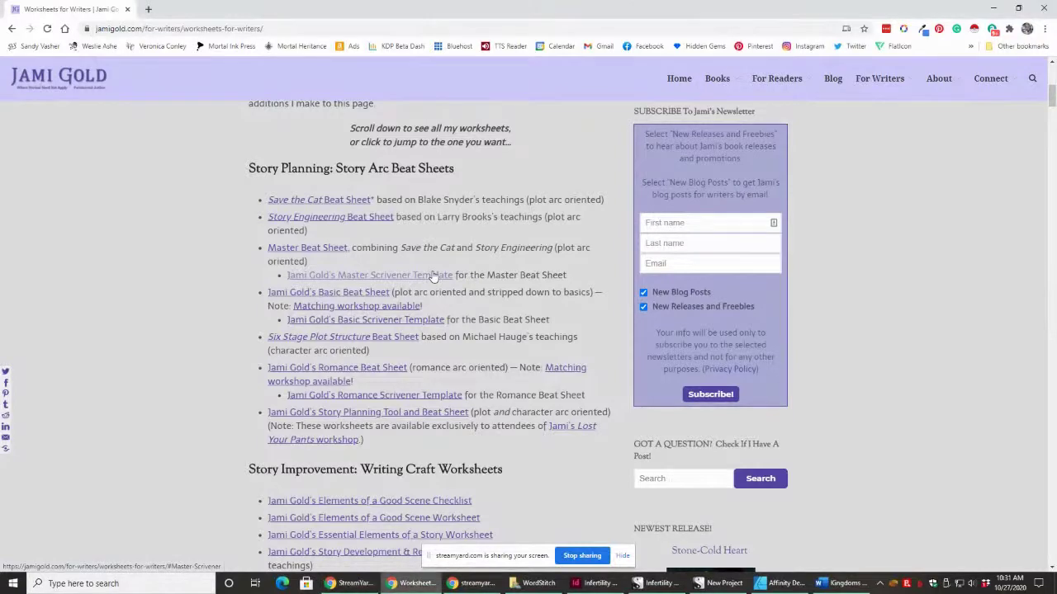
left_click(432, 277)
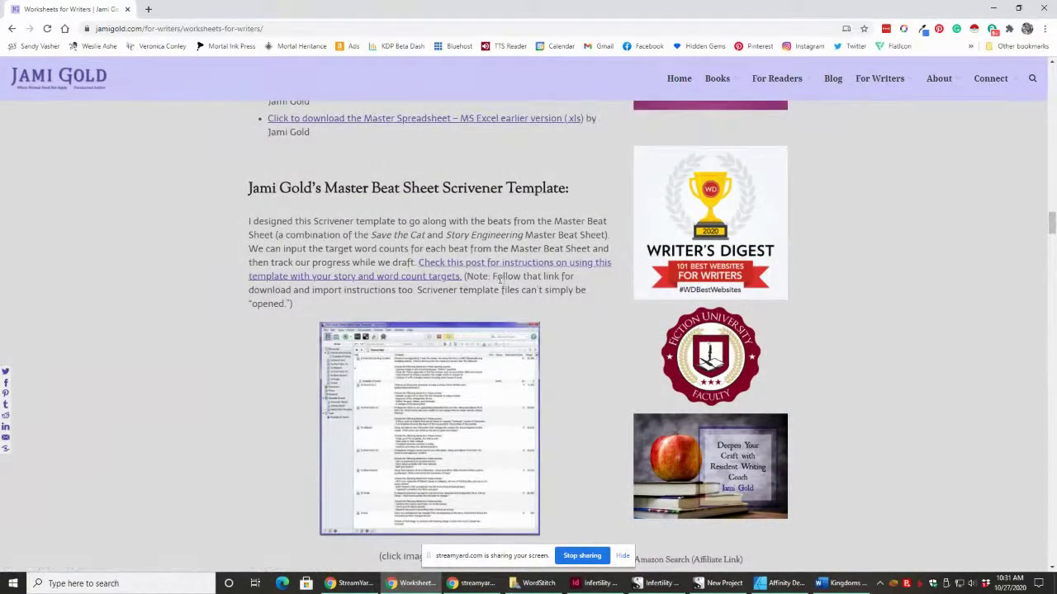
scroll(431, 353, "down", 2)
scroll(429, 350, "down", 1)
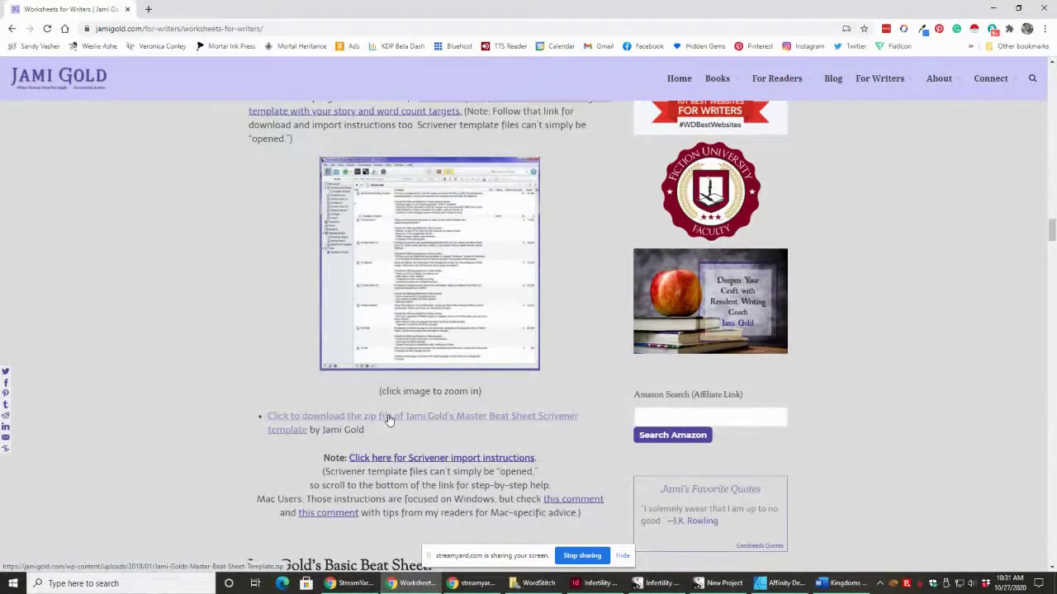
left_click(388, 419)
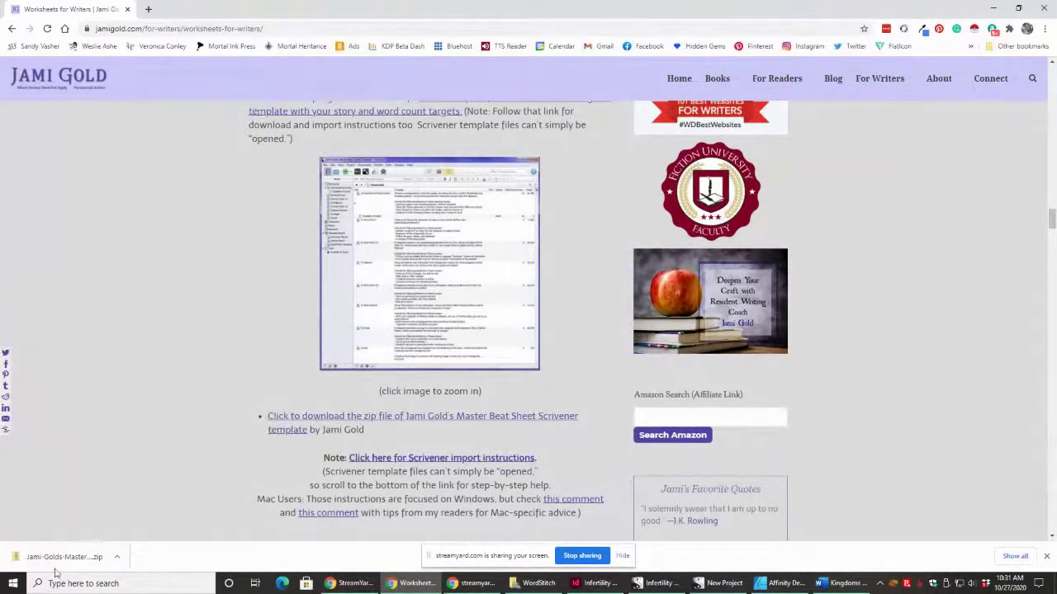
Show the downloaded Jami-Golds-Master-Beat-Sheet-Template.zip in its folder and extract it to the default destination
left_click(120, 558)
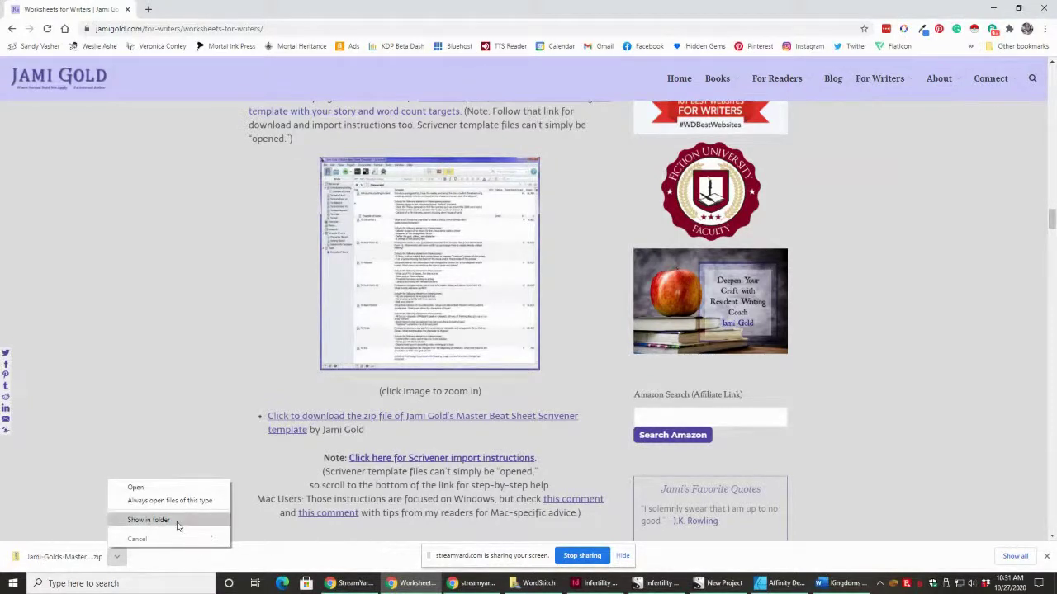
left_click(129, 518)
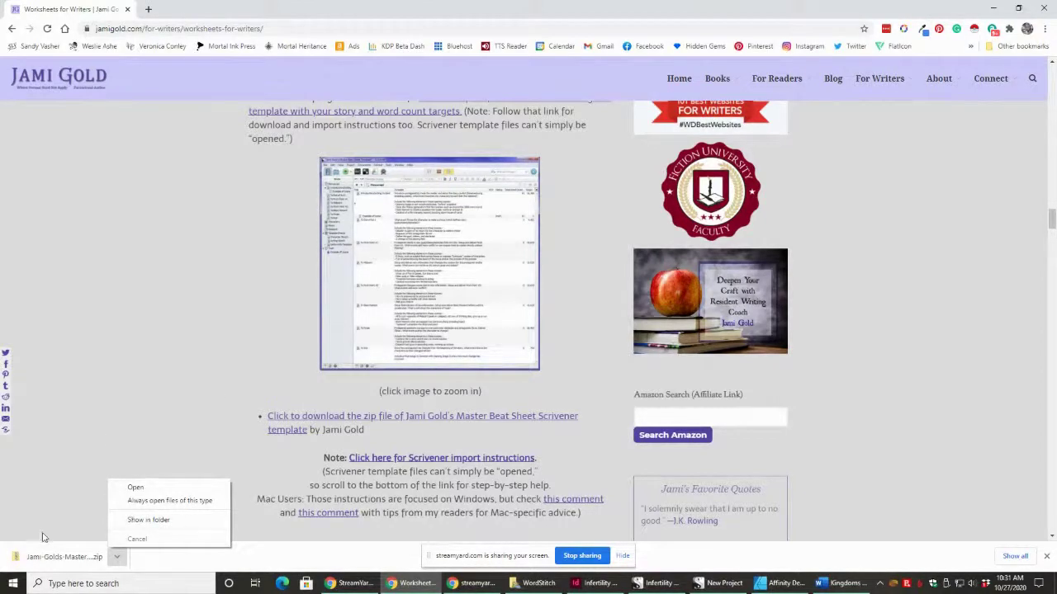
left_click(149, 521)
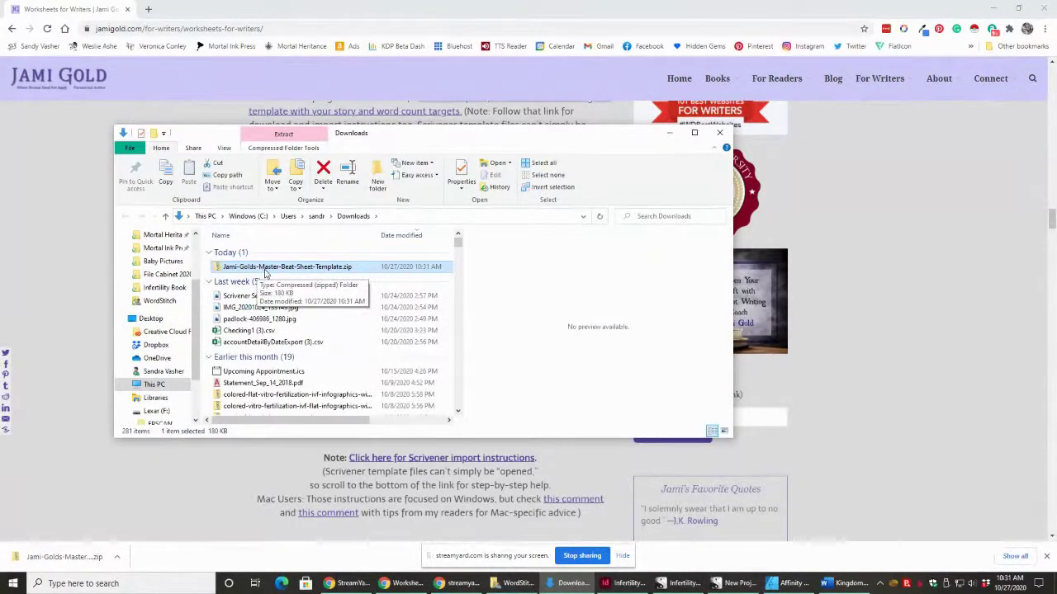
right_click(265, 271)
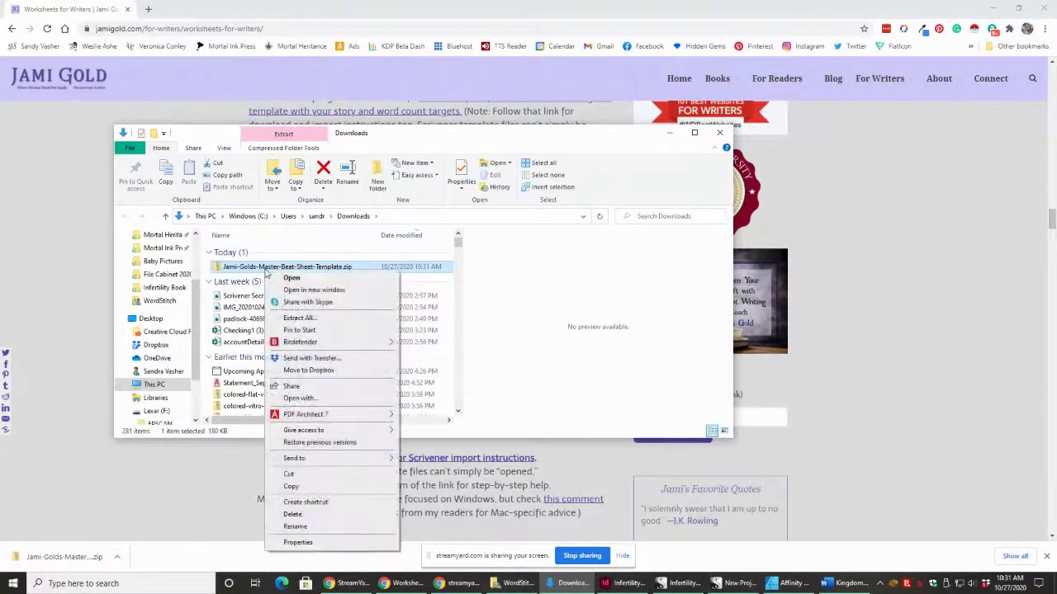
left_click(300, 318)
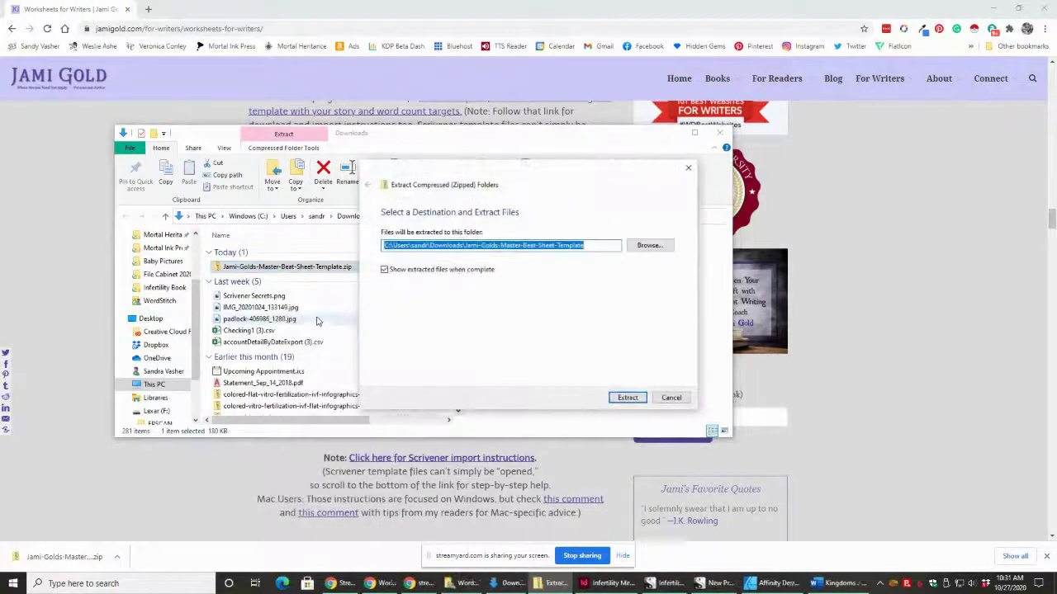
left_click(626, 398)
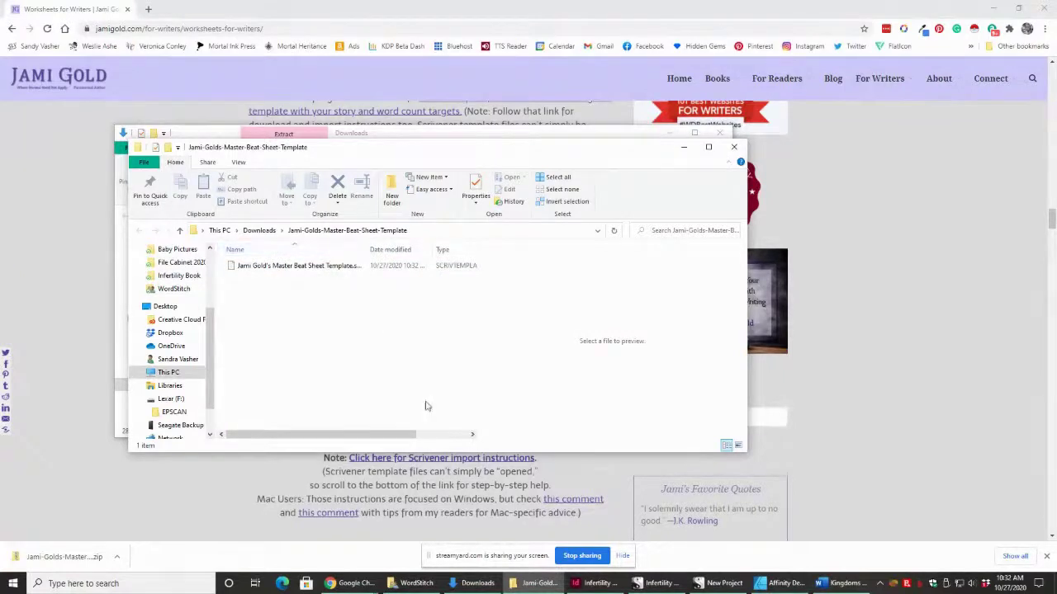
Switch to Scrivener and start a new project to bring up the project template chooser
left_click(678, 585)
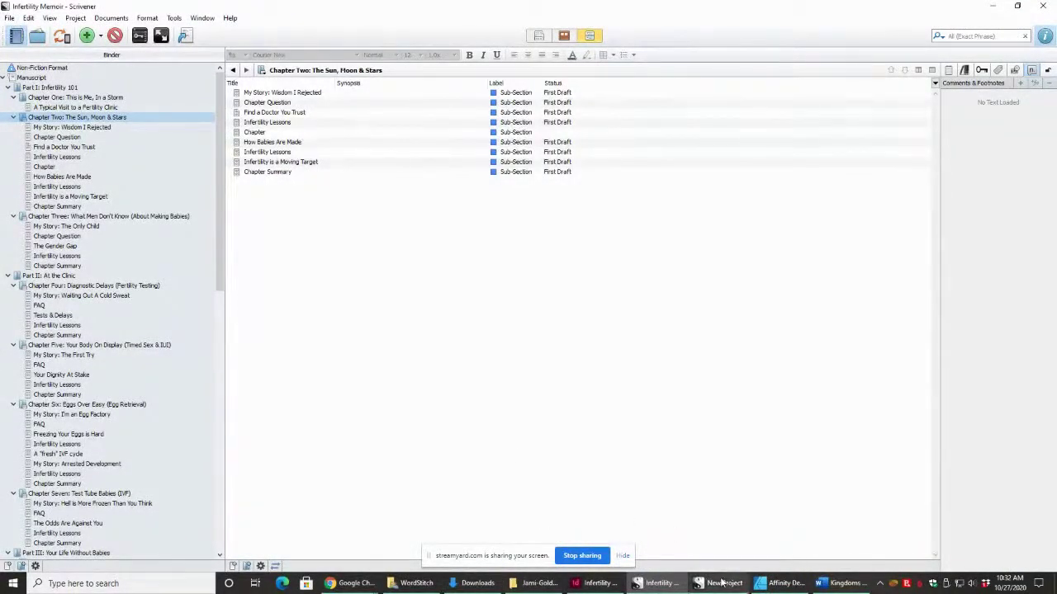
left_click(9, 18)
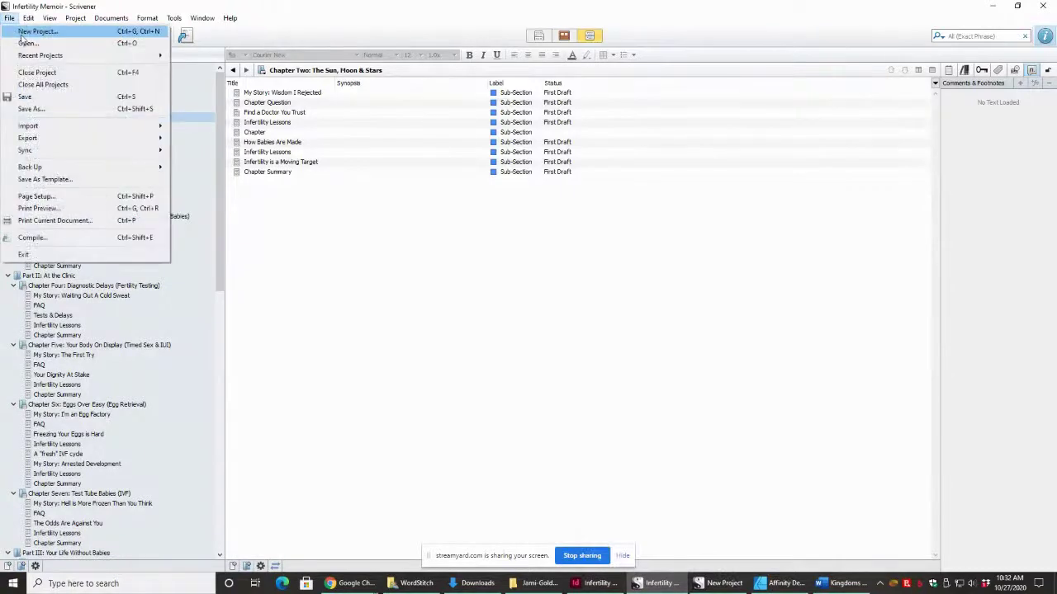
left_click(33, 31)
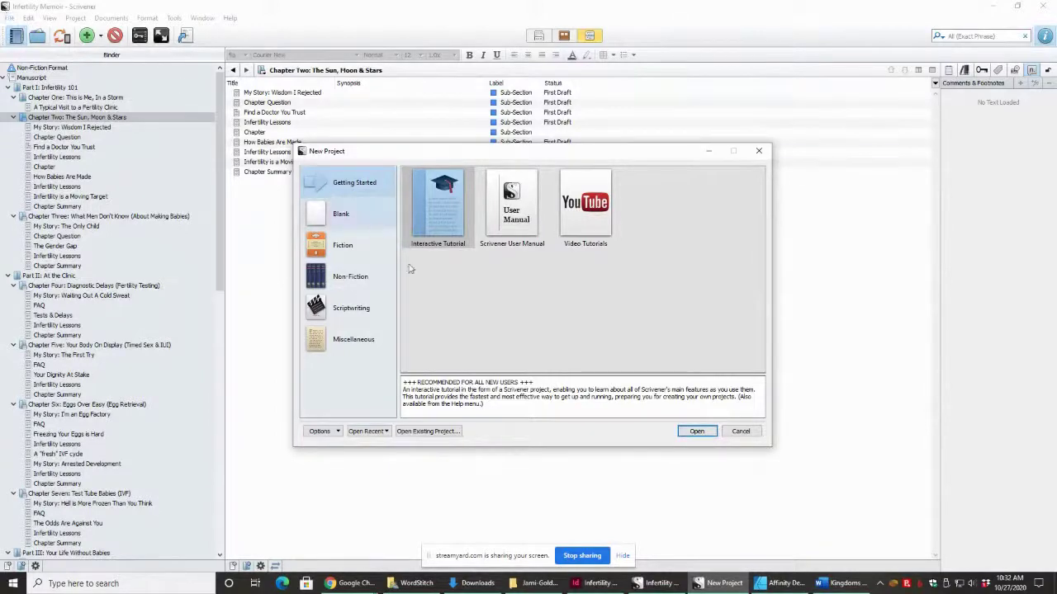
Minimize all open windows to clear the desktop and bring back only the New Project window
left_click(993, 6)
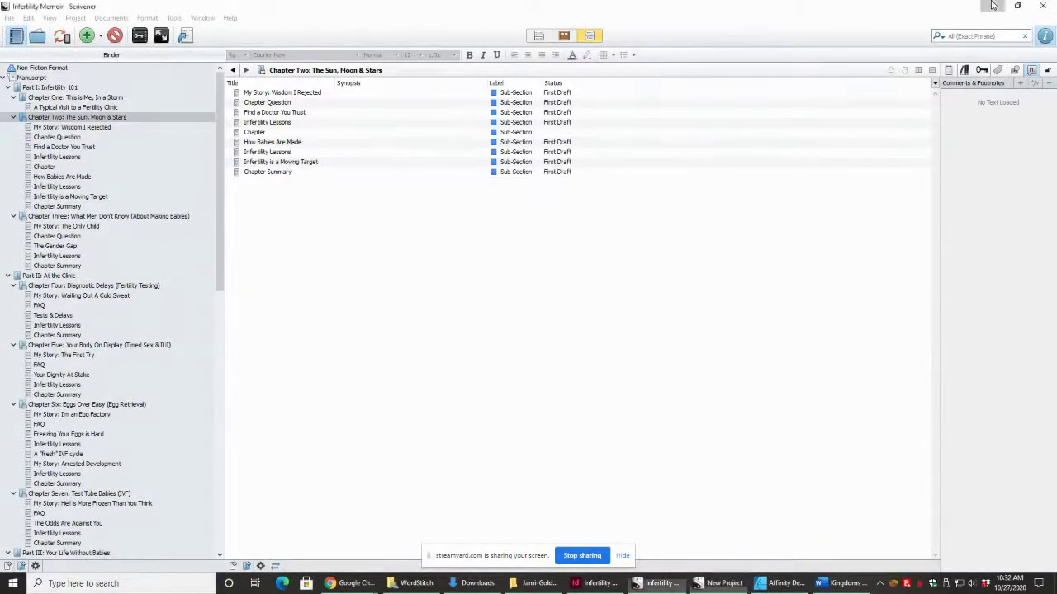
left_click(993, 6)
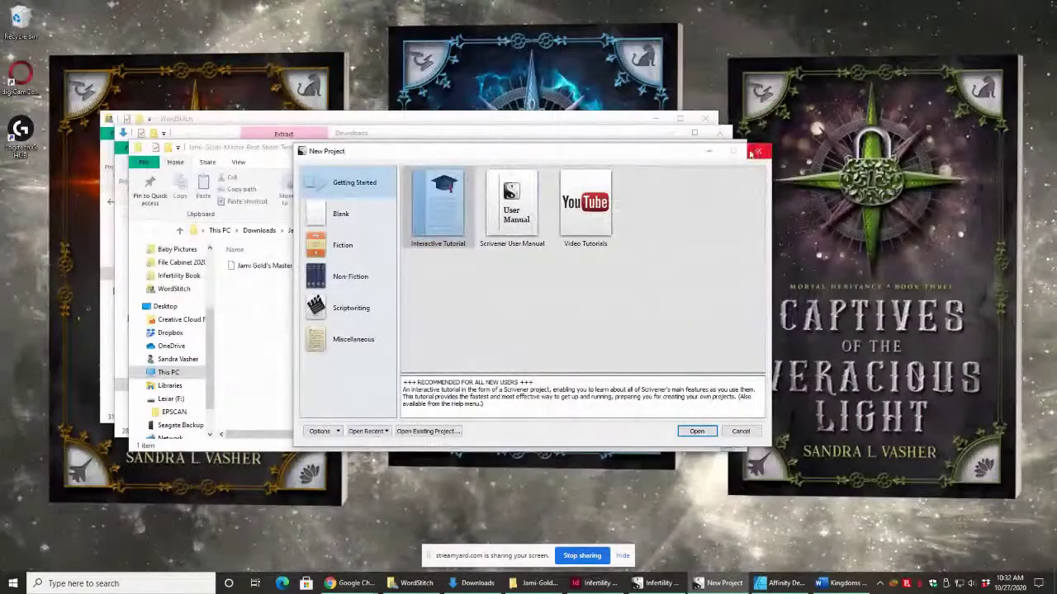
left_click(708, 152)
left_click(682, 146)
left_click(660, 124)
left_click(661, 124)
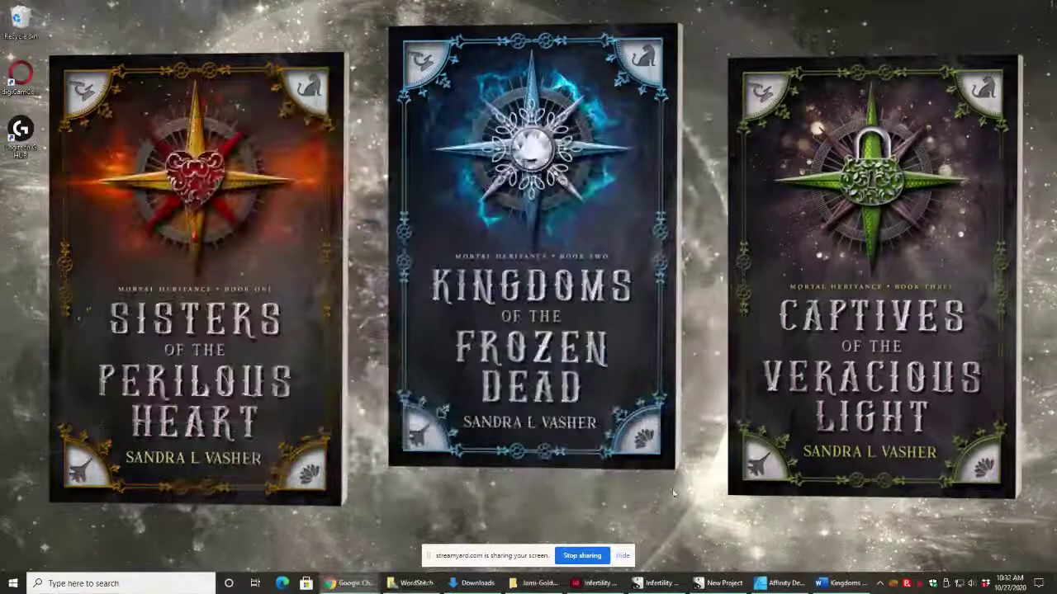
left_click(714, 584)
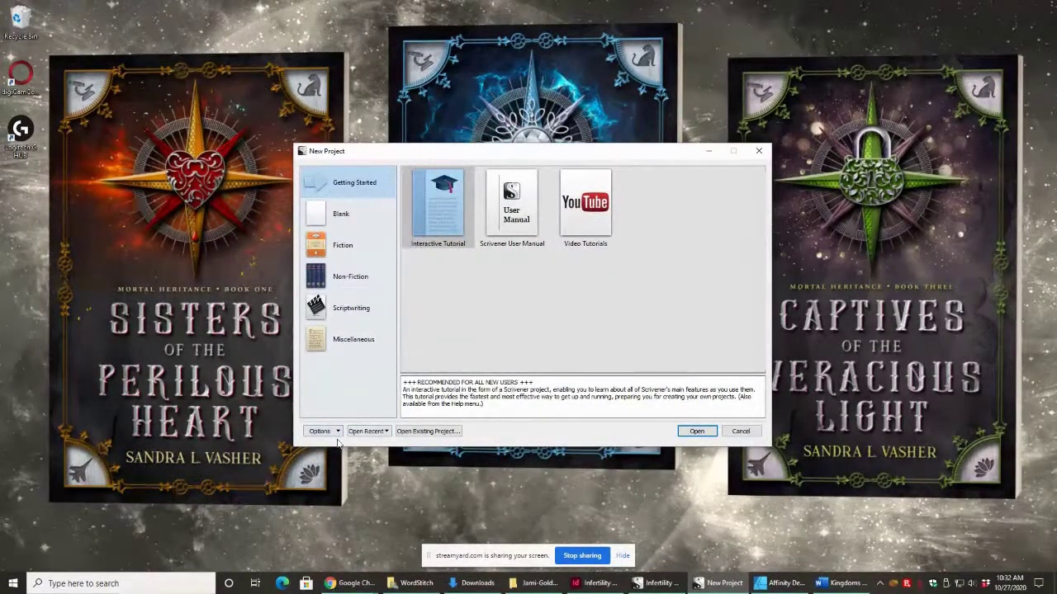
Import Jami Gold's Master Beat Sheet Template.scrivtemplate from the extracted folder in Downloads into the project templates
left_click(335, 431)
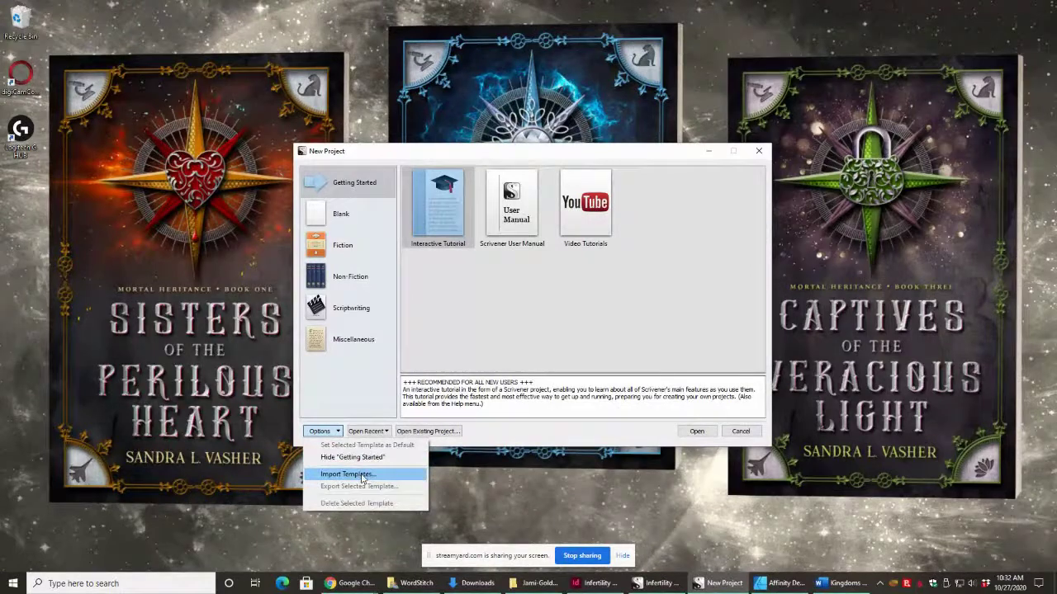
left_click(361, 476)
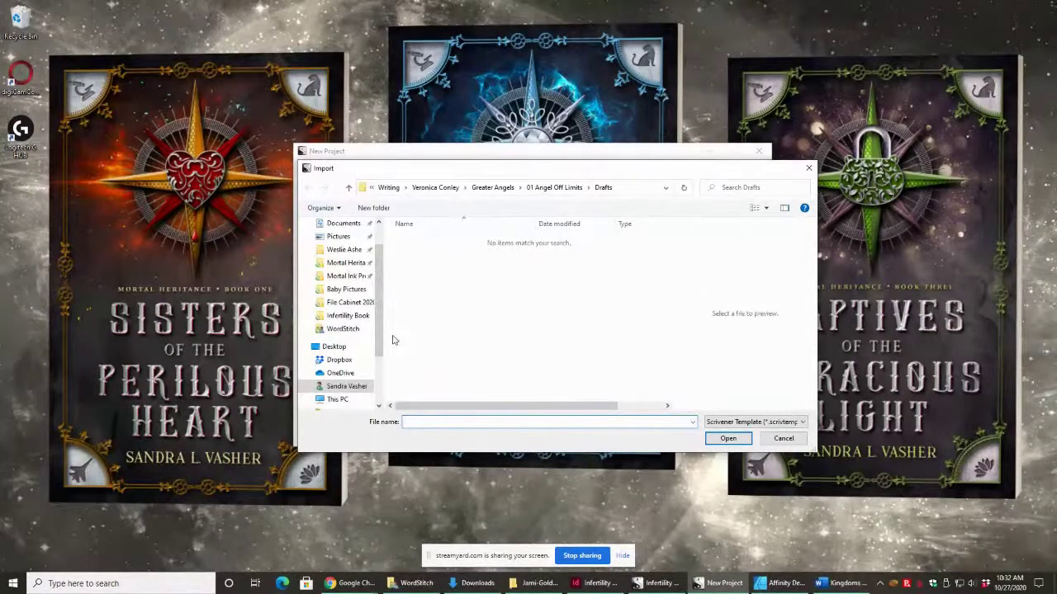
scroll(382, 336, "up", 2)
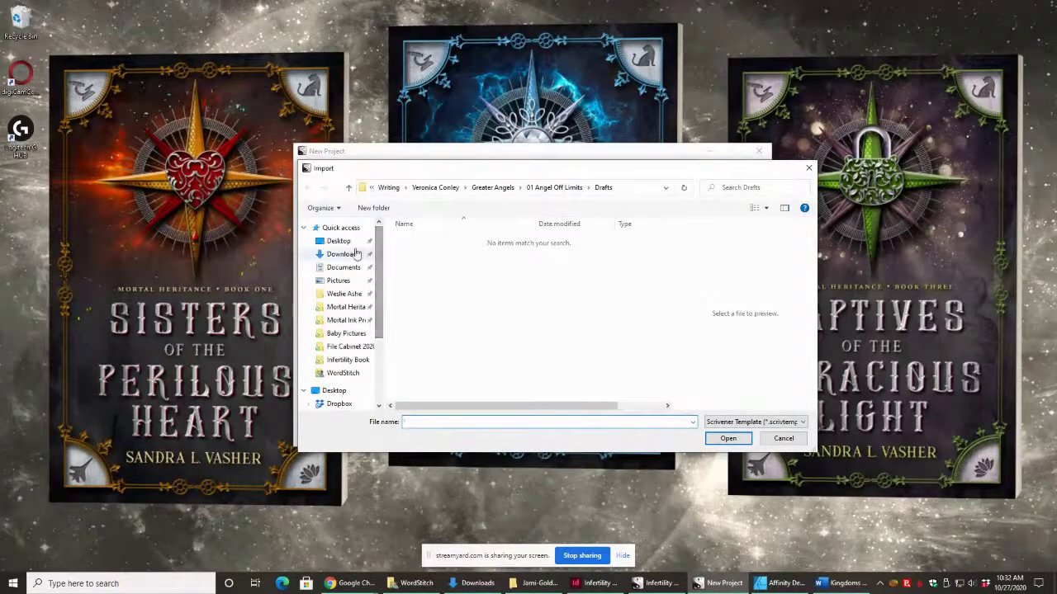
left_click(342, 255)
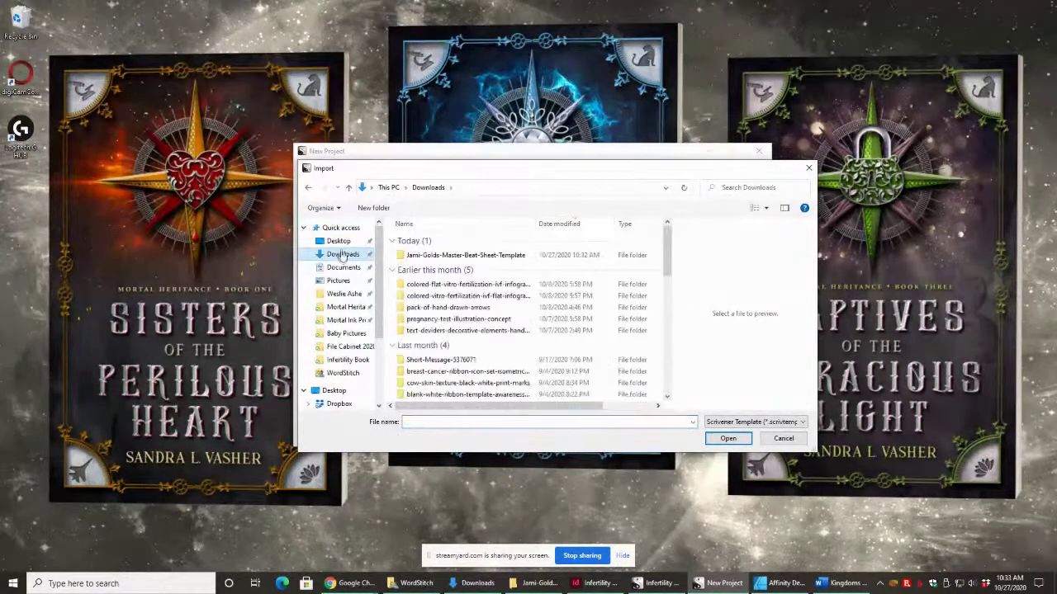
double_click(503, 256)
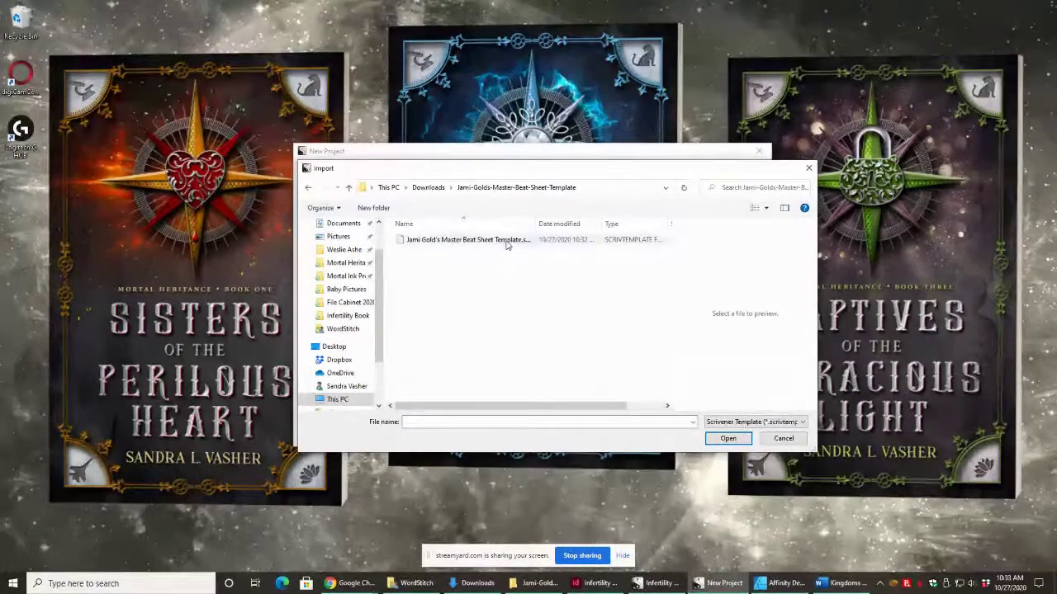
left_click(507, 241)
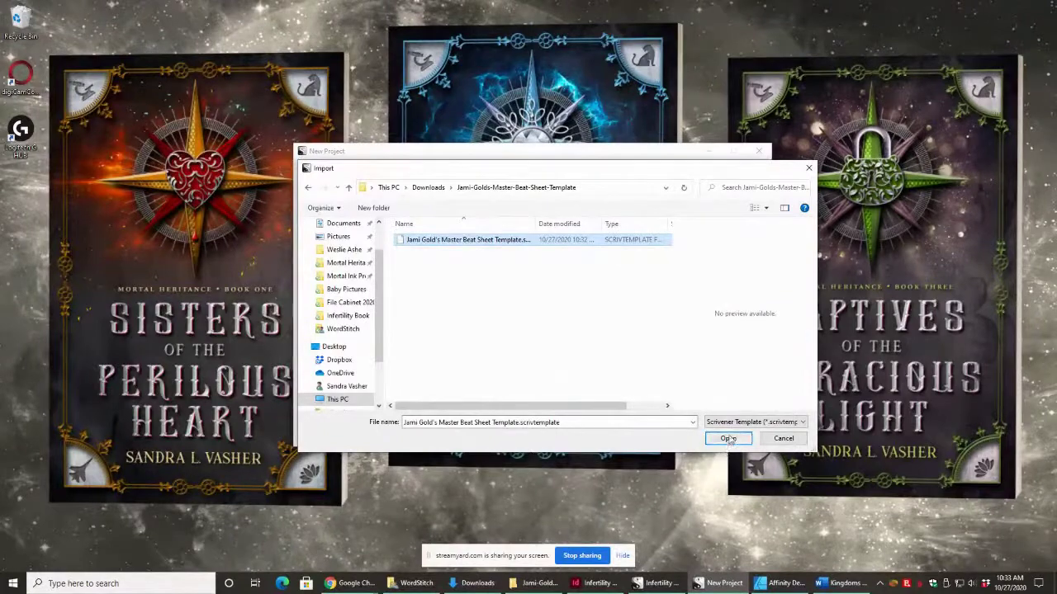
left_click(728, 438)
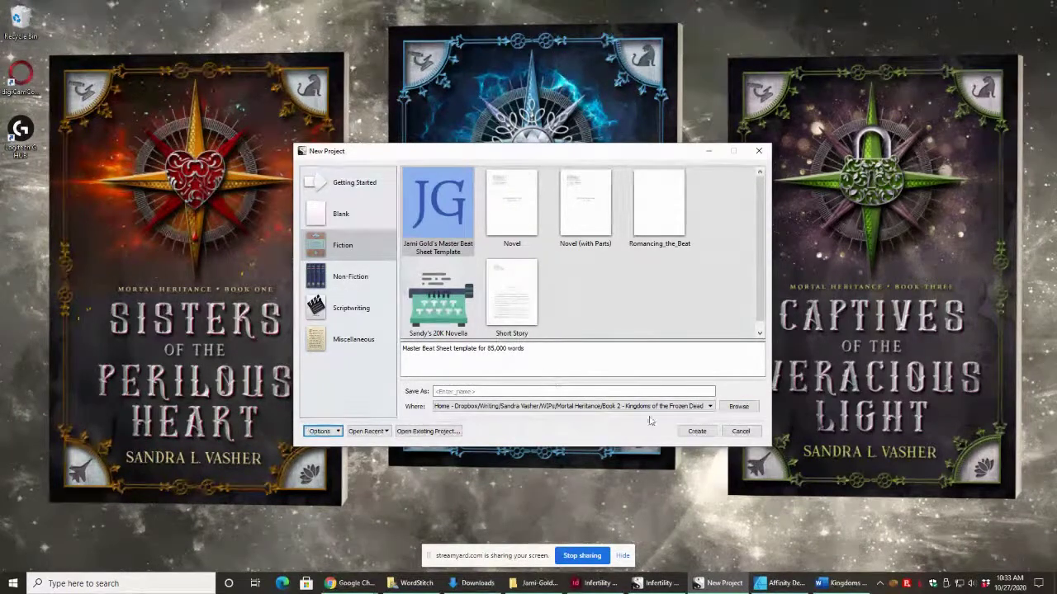
Create a project named Temp Template Book on the Desktop from Jami Gold's Master Beat Sheet Template
left_click(730, 410)
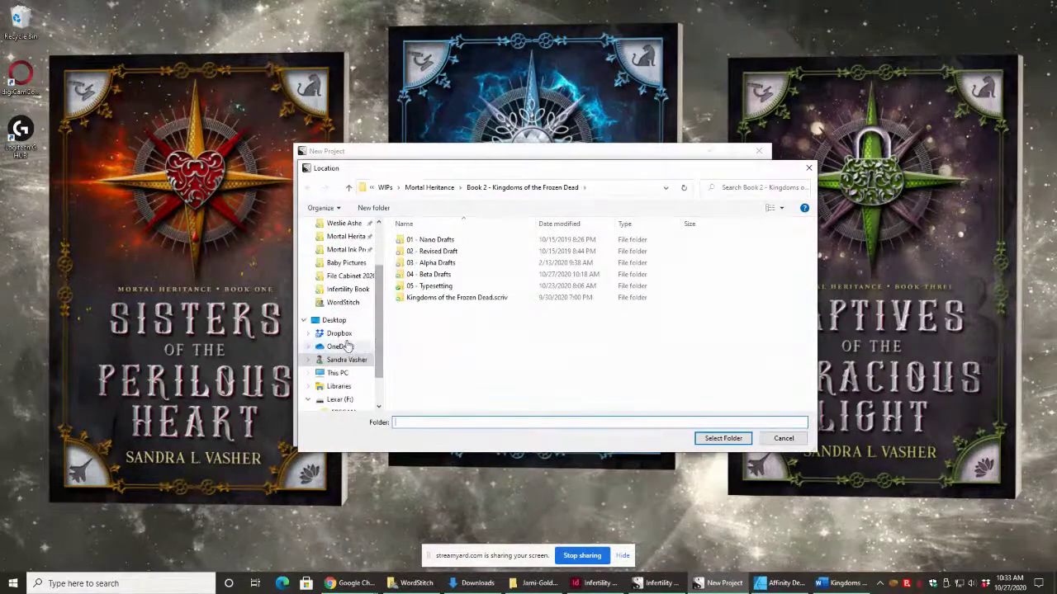
scroll(380, 331, "up", 3)
left_click(338, 240)
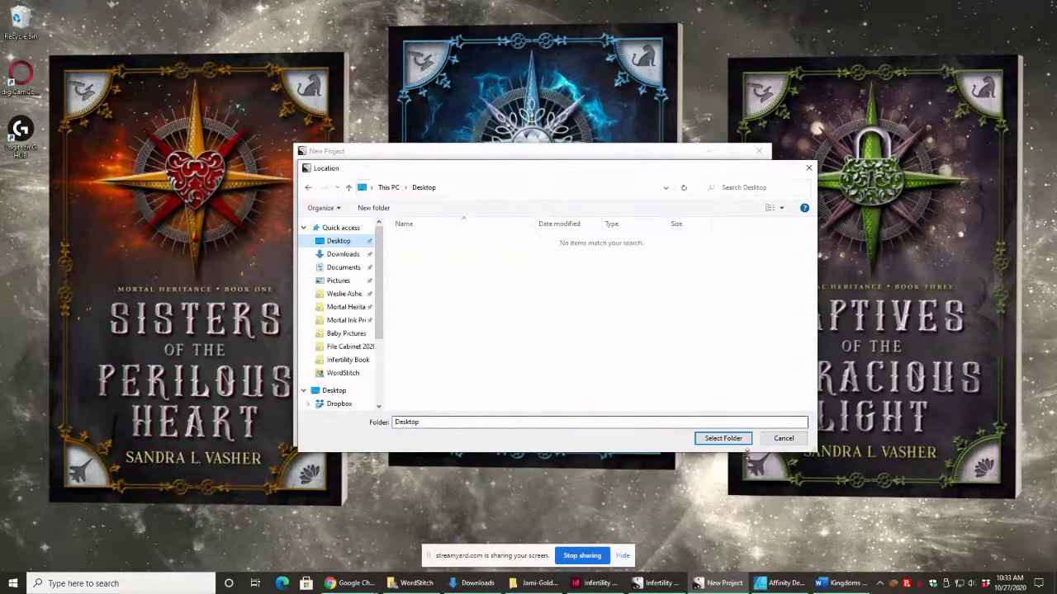
left_click(723, 439)
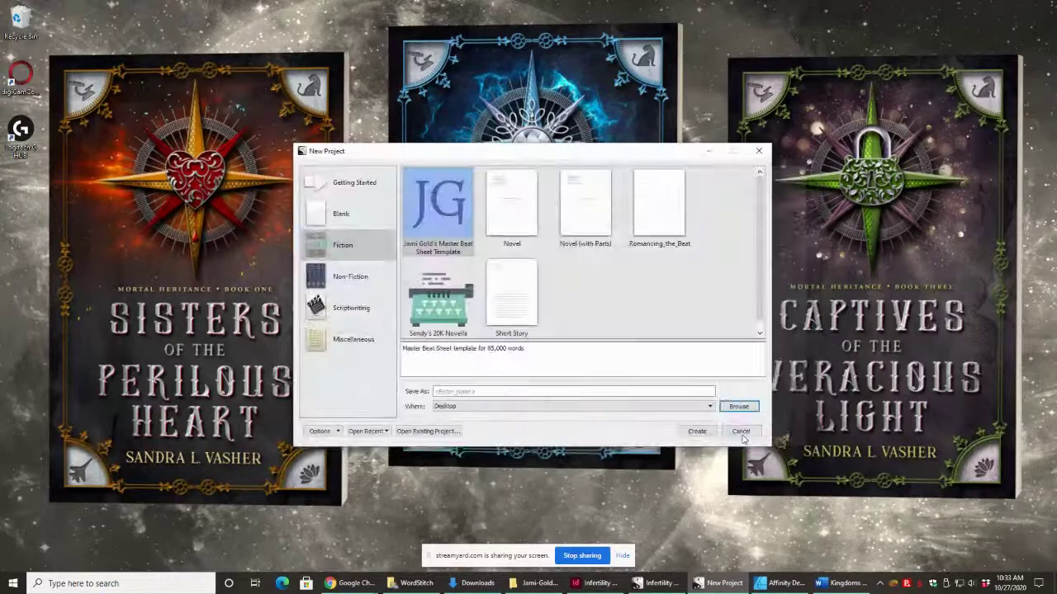
left_click(471, 390)
type("Temp")
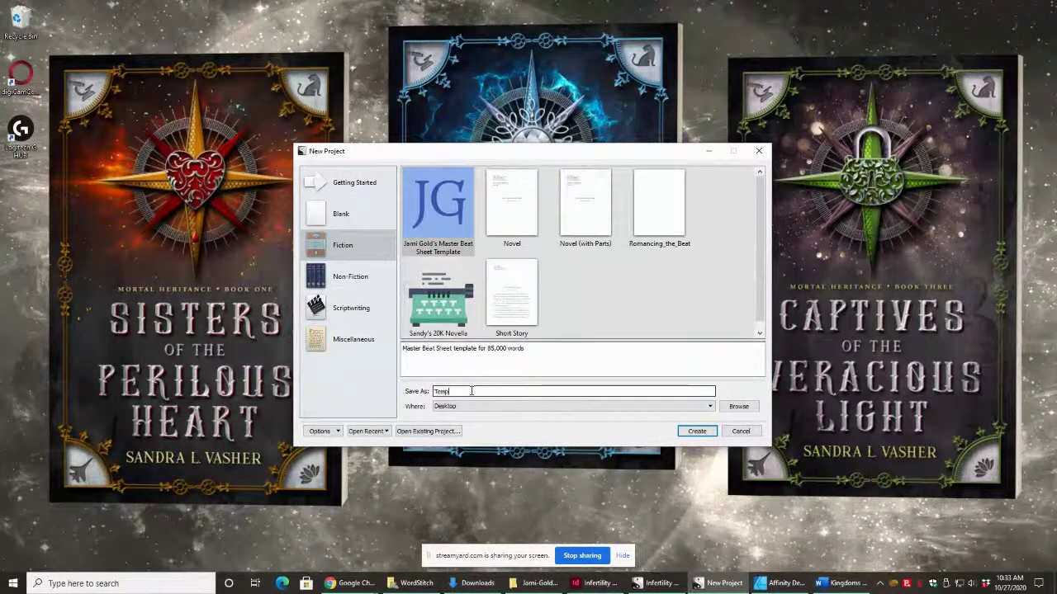
type(" Template E")
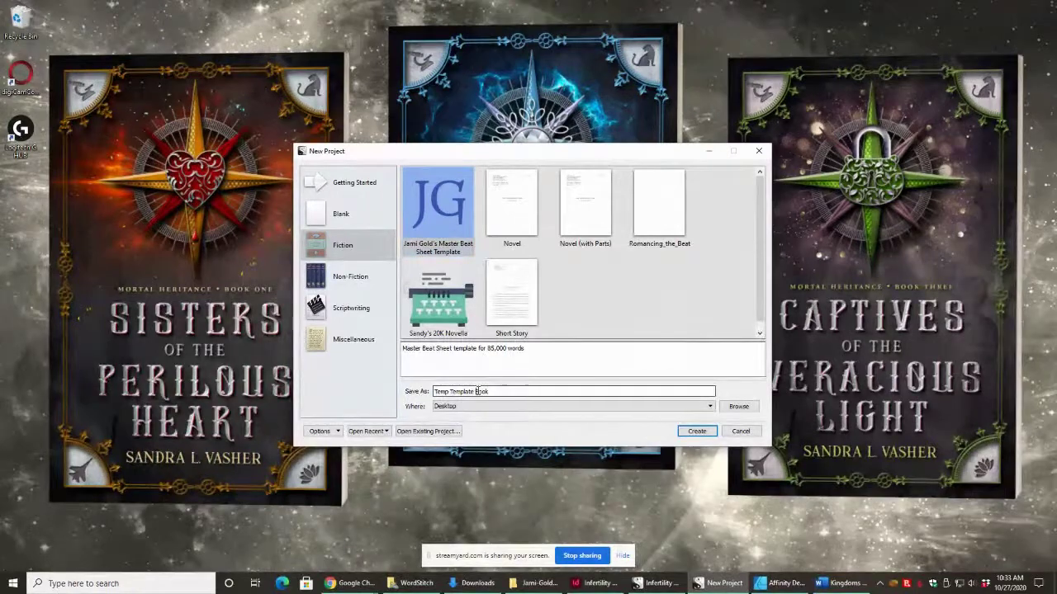
left_click(704, 433)
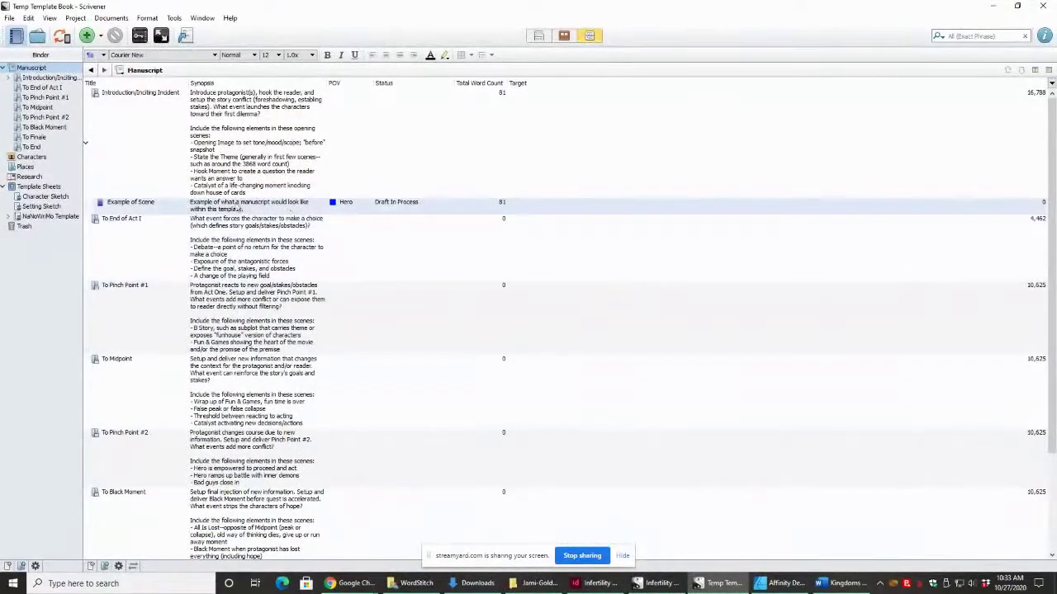
Show the Inspector beside the manuscript outline and widen it to about a third of the window
left_click(113, 193)
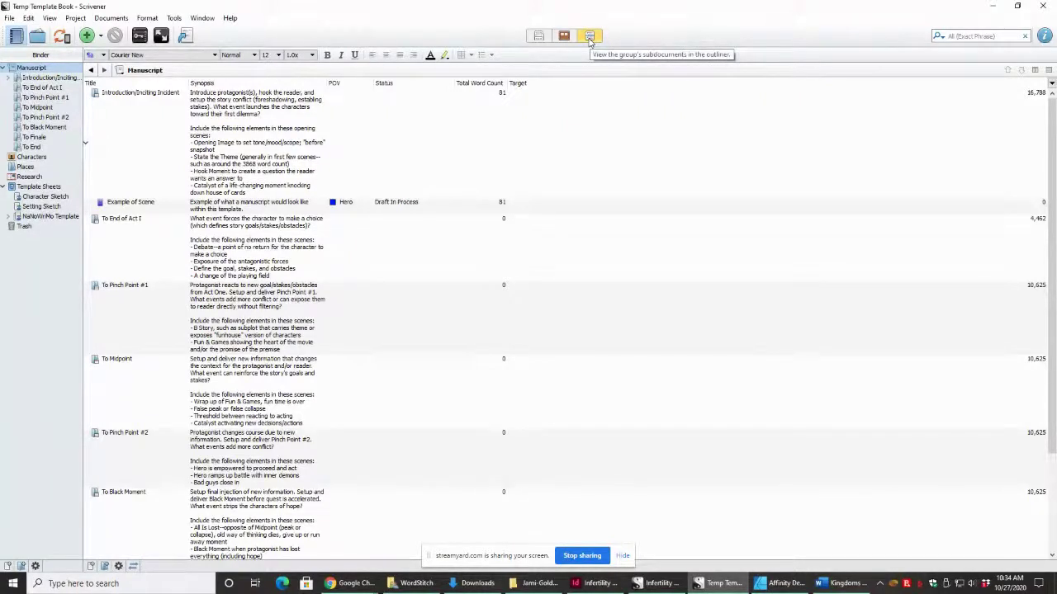
left_click(317, 121)
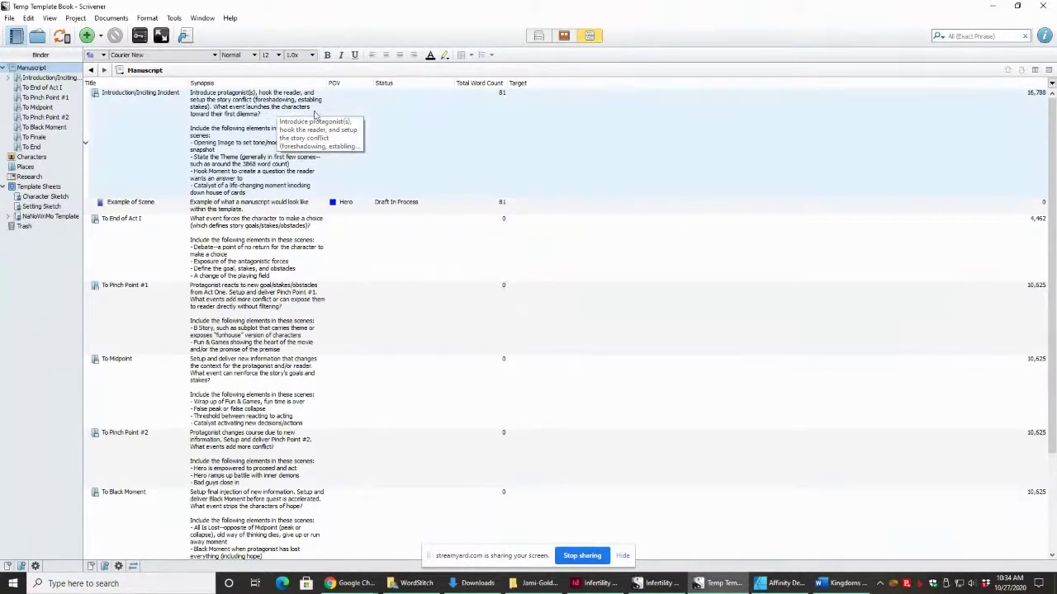
left_click(1045, 37)
left_click_drag(949, 192, 675, 192)
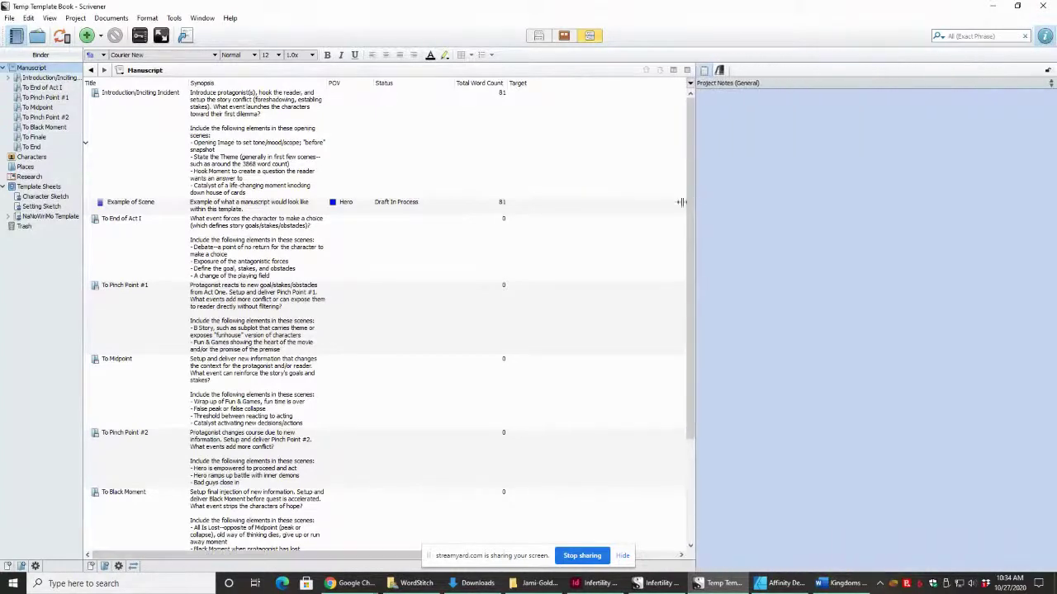
Open the Introduction/Inciting Incident section to view its synopsis and expand it in the Binder
left_click(38, 79)
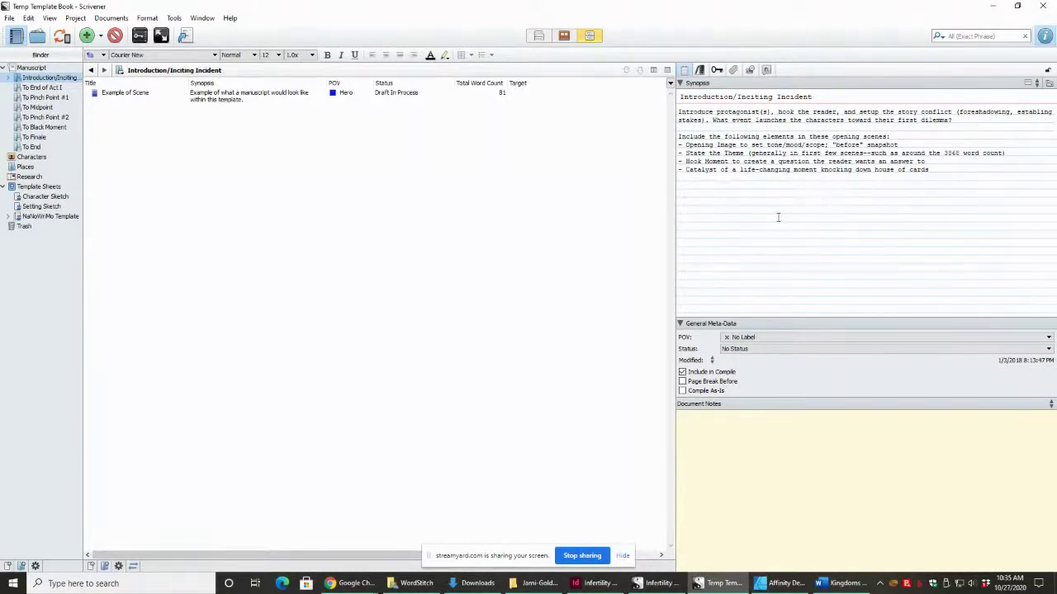
left_click(8, 77)
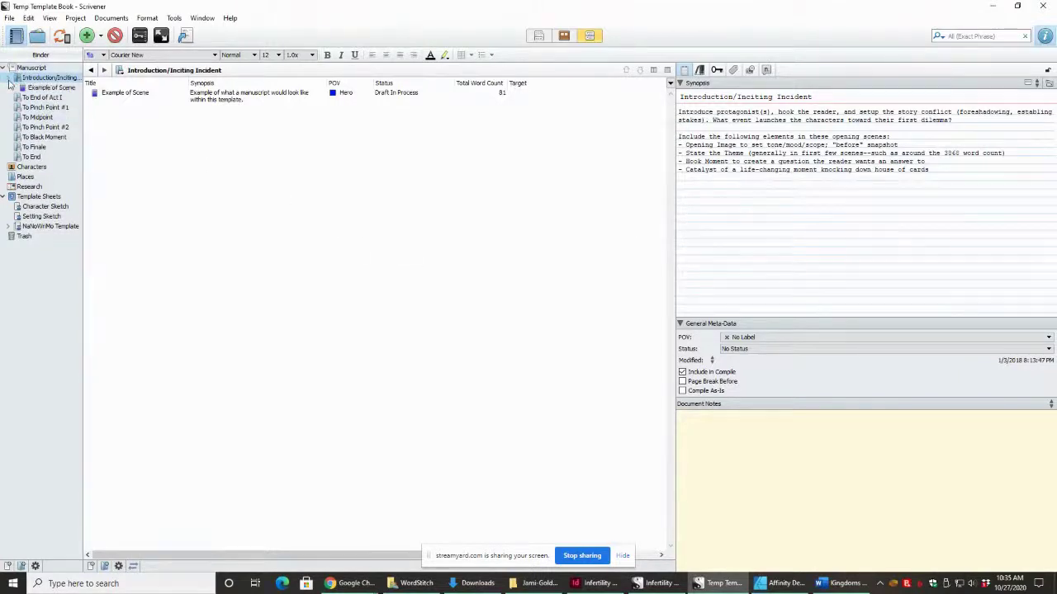
Open Example of Scene in the Introduction/Inciting Incident folder and examine the formatting of its sample text
left_click(51, 87)
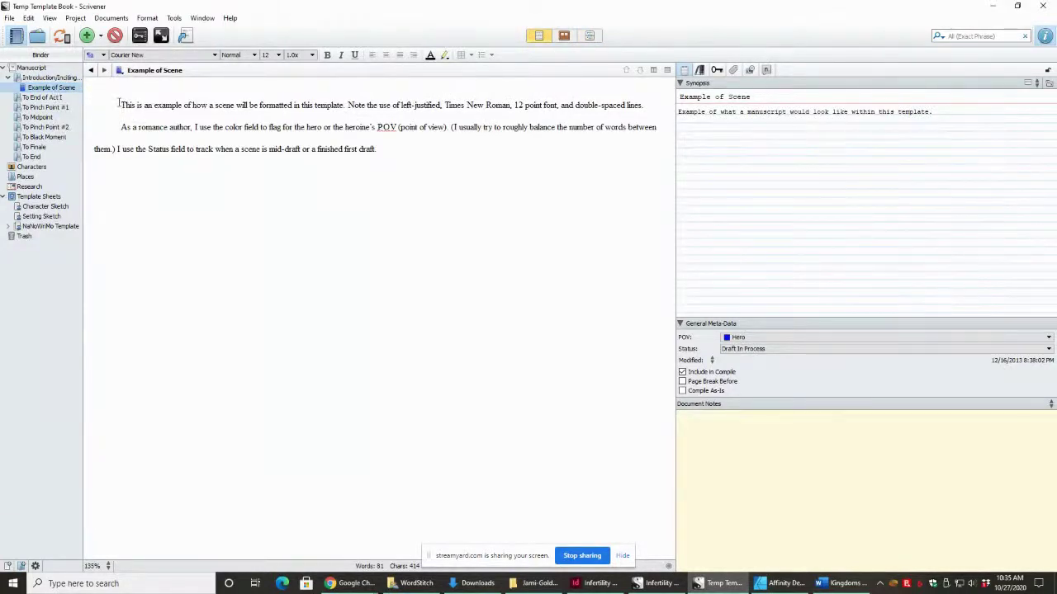
left_click(119, 106)
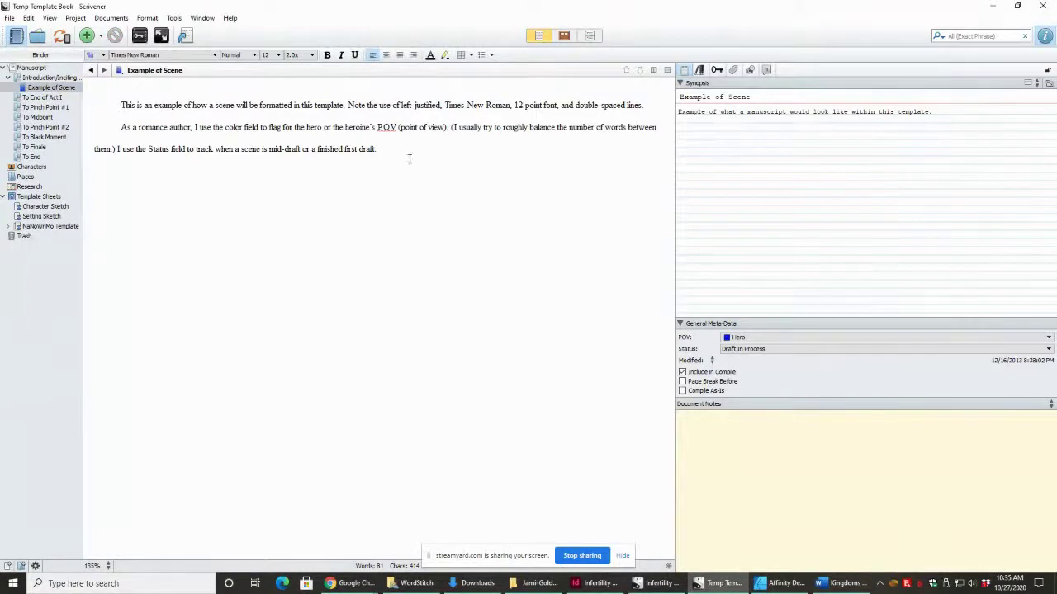
left_click_drag(425, 156, 106, 95)
left_click(135, 118)
Expand the NaNoWriMo Template in the Binder and open the Character Sketch sheet with the Inspector hidden
left_click(10, 229)
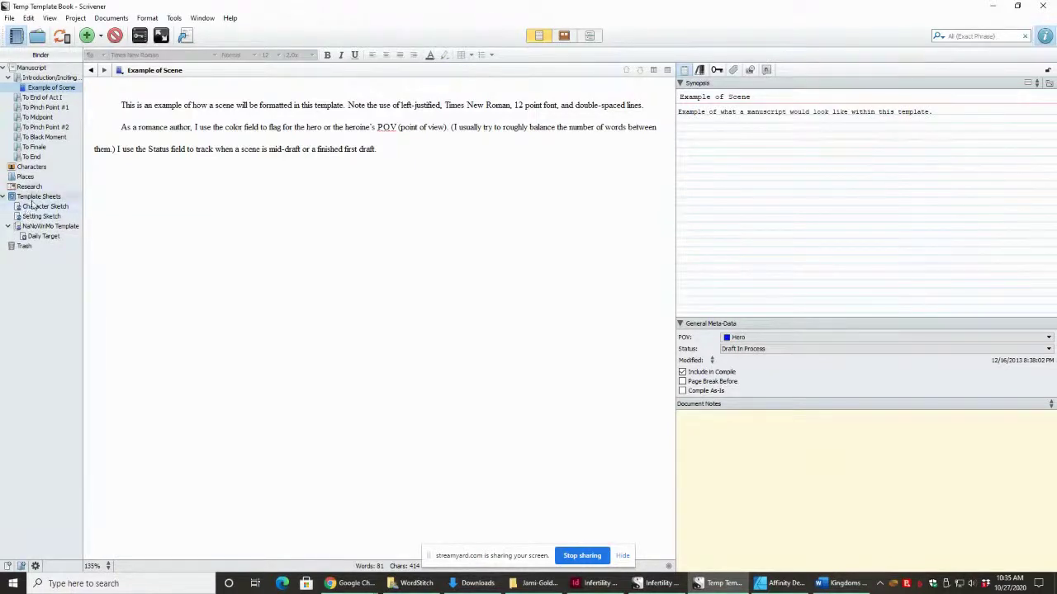
left_click(37, 208)
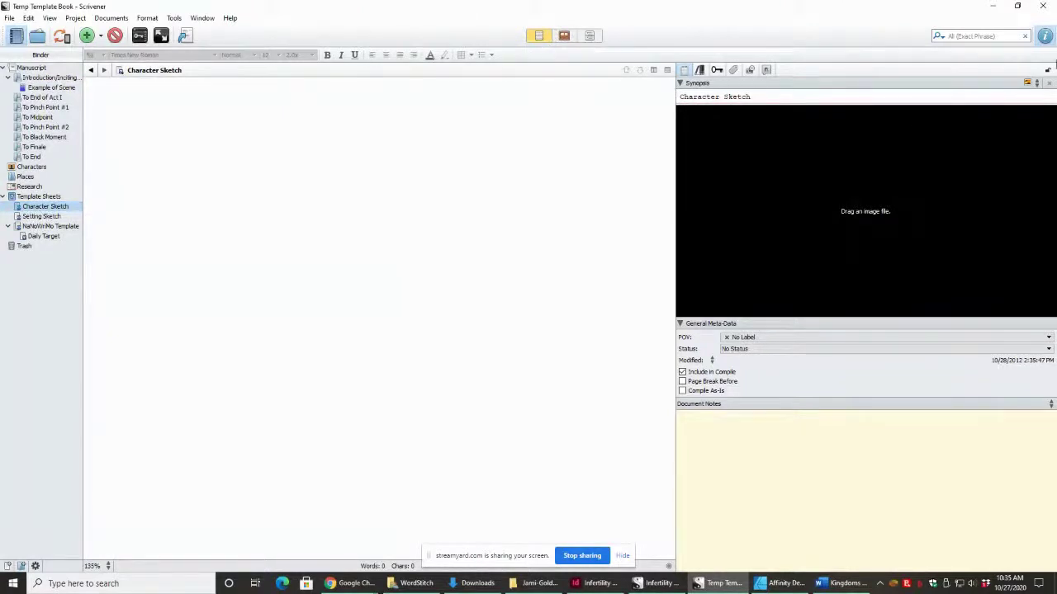
left_click(1046, 37)
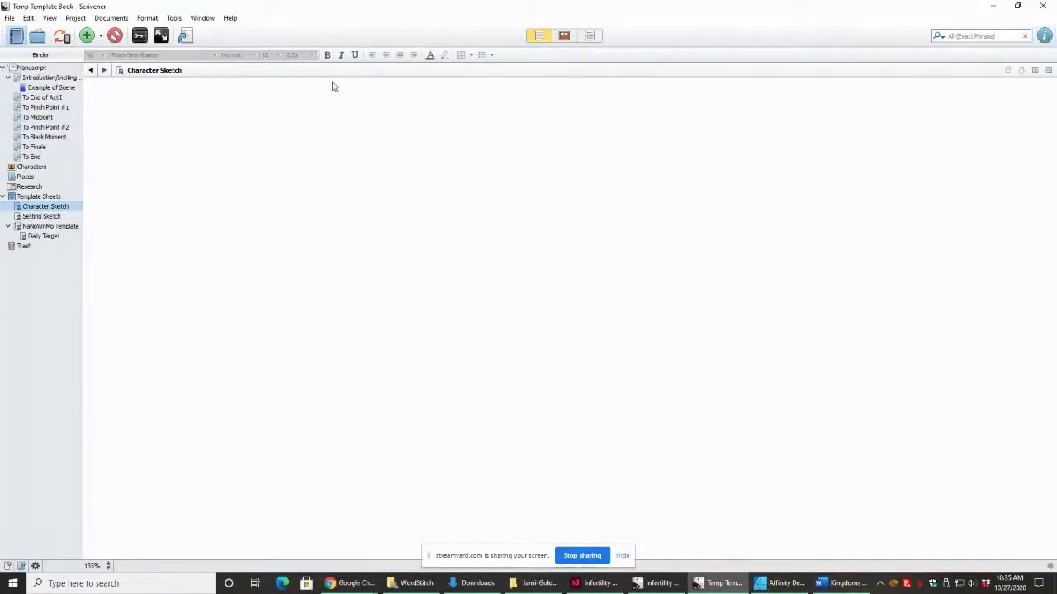
Look through the NaNoWriMo Template, Daily Target, Setting Sketch and Character Sketch template sheets
left_click(56, 226)
left_click(59, 238)
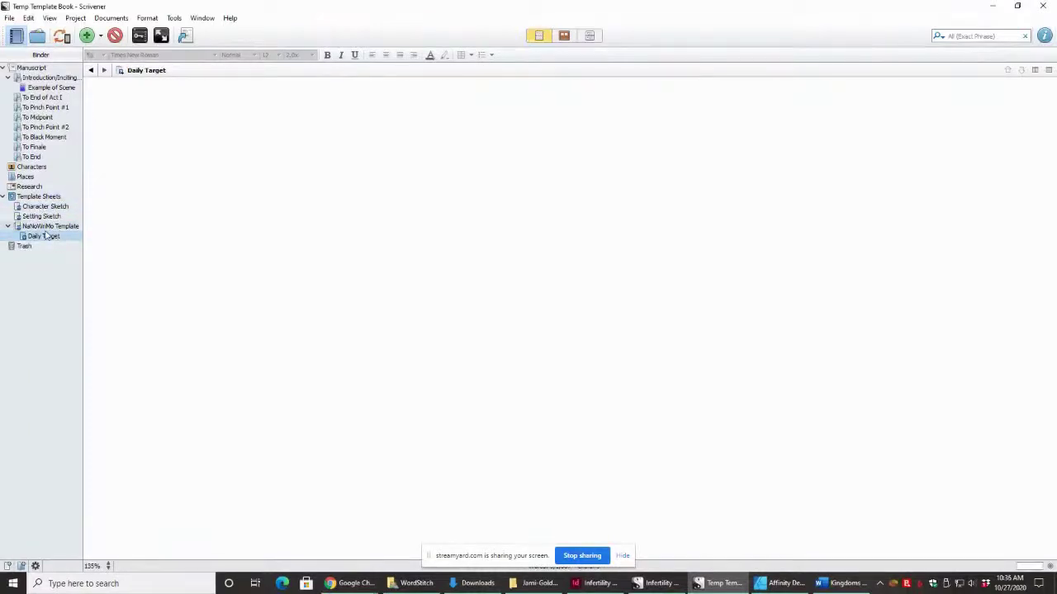
left_click(45, 226)
left_click(43, 217)
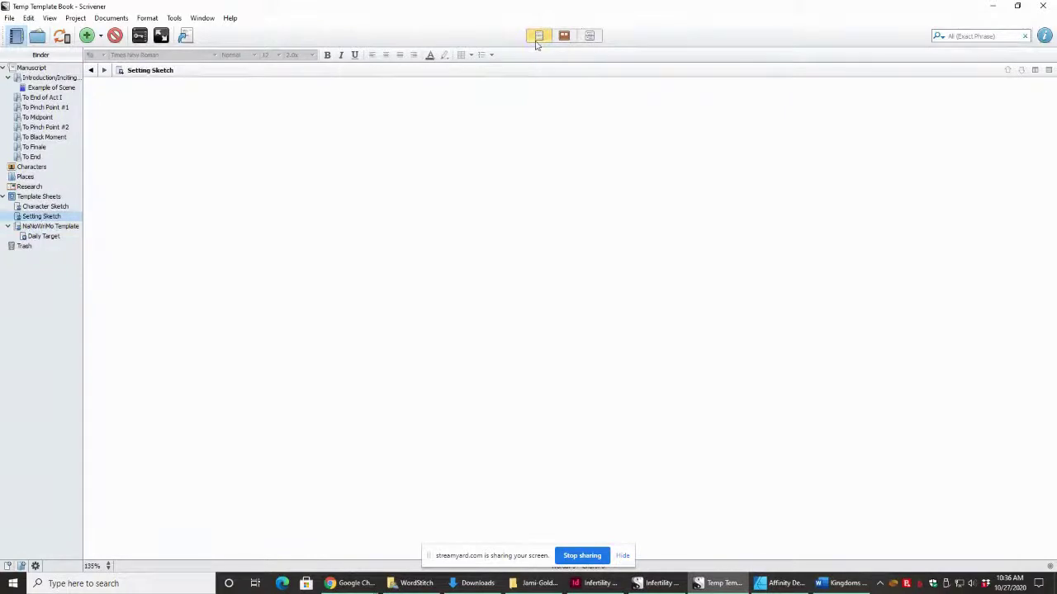
left_click(40, 207)
left_click(31, 227)
left_click(35, 236)
left_click(36, 226)
left_click(36, 216)
left_click(40, 206)
Move the Introduction/Inciting Incident folder to the Trash and return it to the start of the Manuscript
left_click(56, 77)
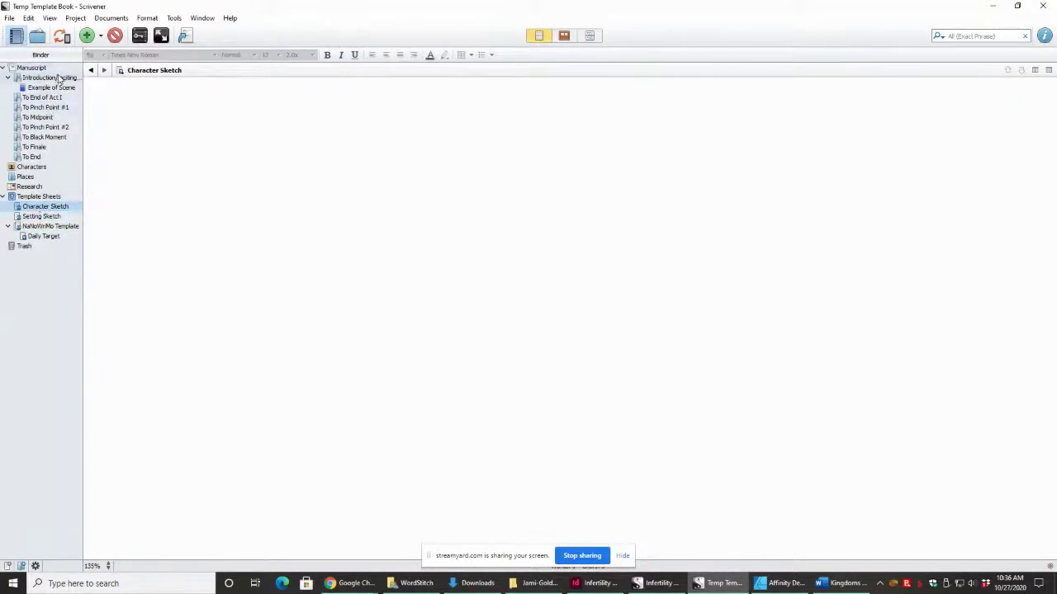
left_click(115, 35)
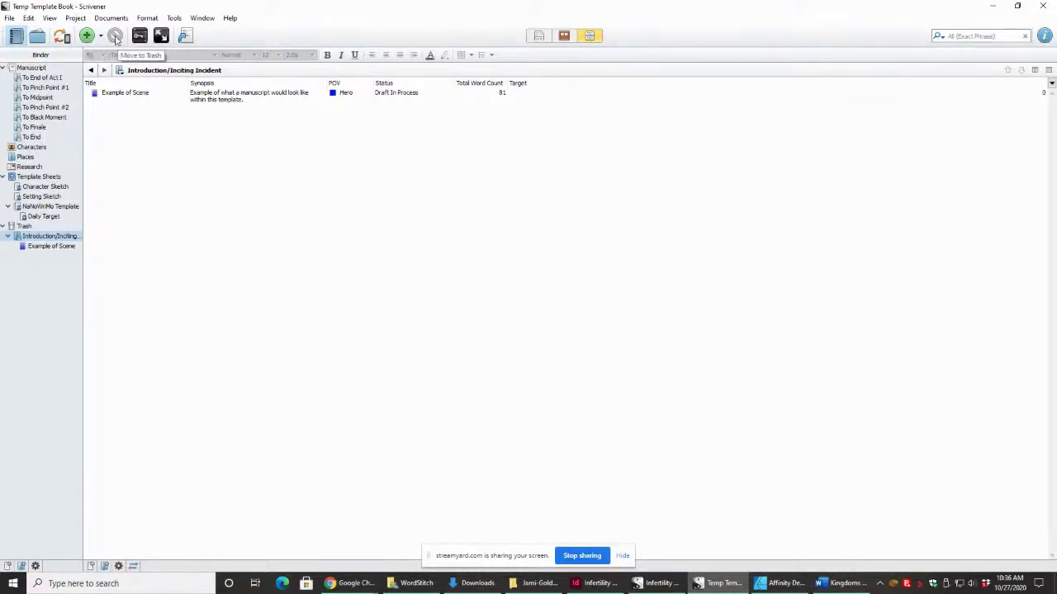
left_click(28, 17)
left_click(13, 155)
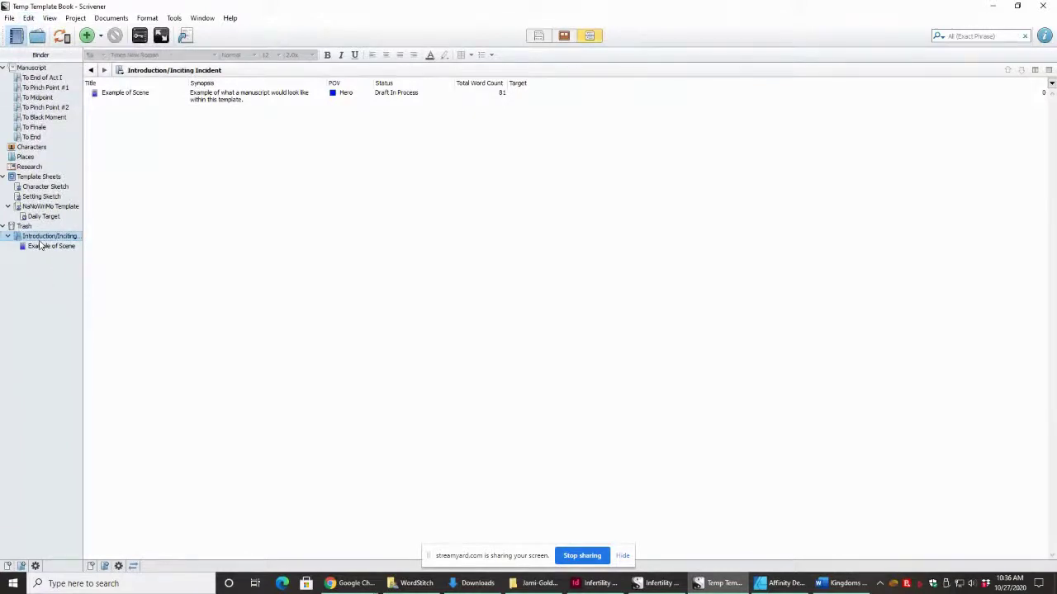
mouse_move(40, 243)
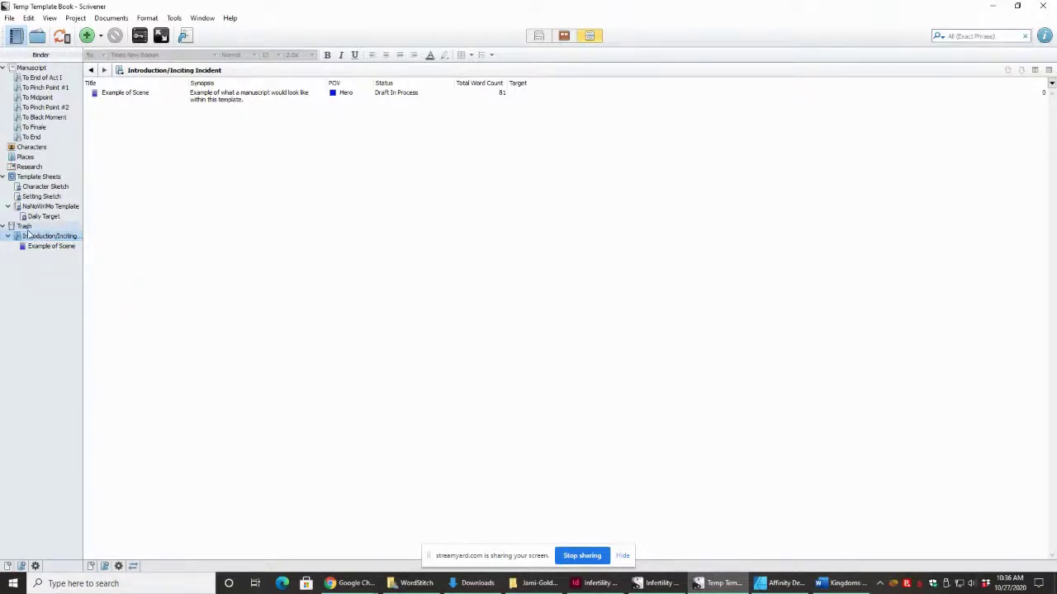
left_click_drag(38, 237, 46, 71)
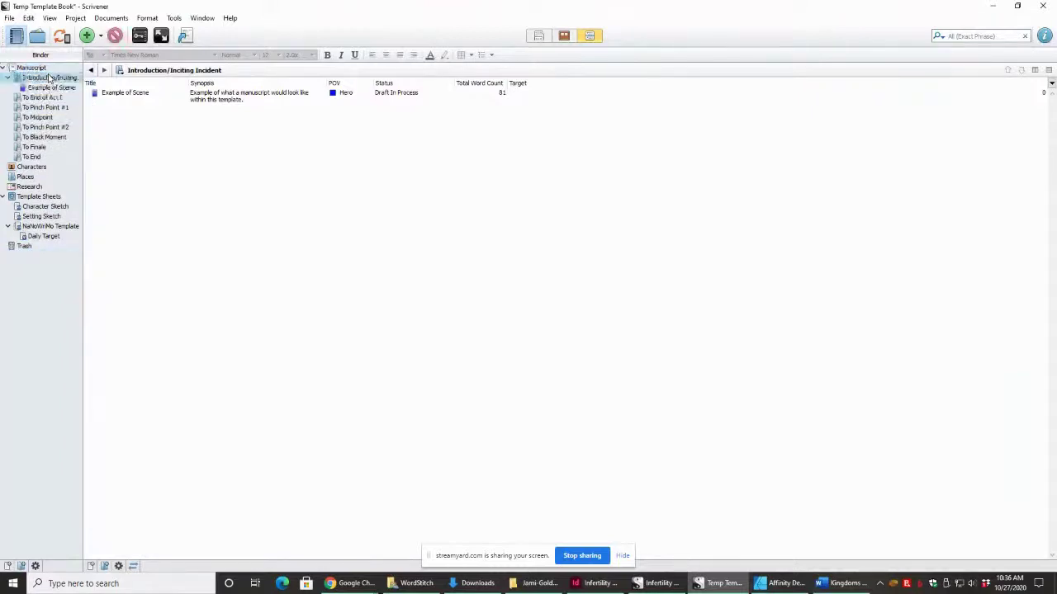
Add a Daily Target document from the NaNoWriMo Template to the Introduction/Inciting Incident folder
left_click(100, 36)
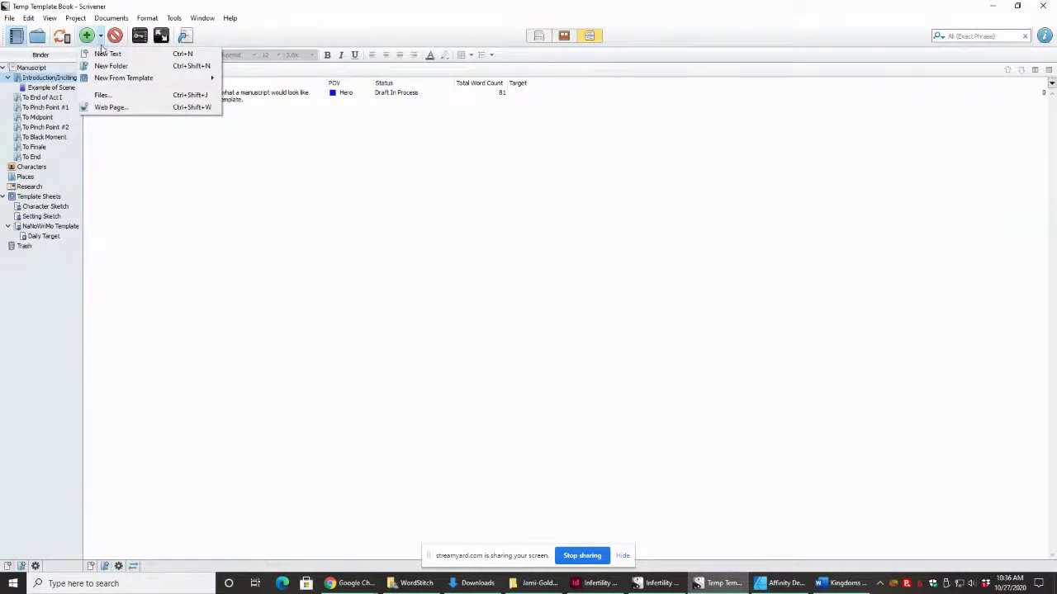
mouse_move(155, 85)
mouse_move(298, 104)
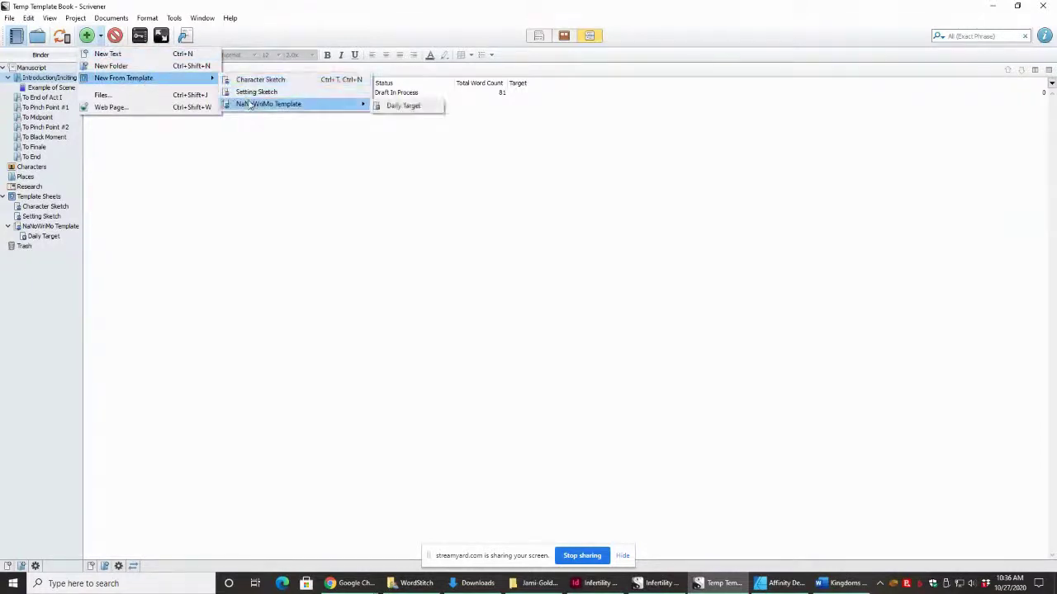
left_click(405, 104)
Compare the new Daily Target document with Example of Scene and move Daily Target to the Trash
left_click(47, 87)
left_click(46, 99)
left_click(55, 88)
left_click(57, 98)
left_click(54, 87)
left_click(56, 98)
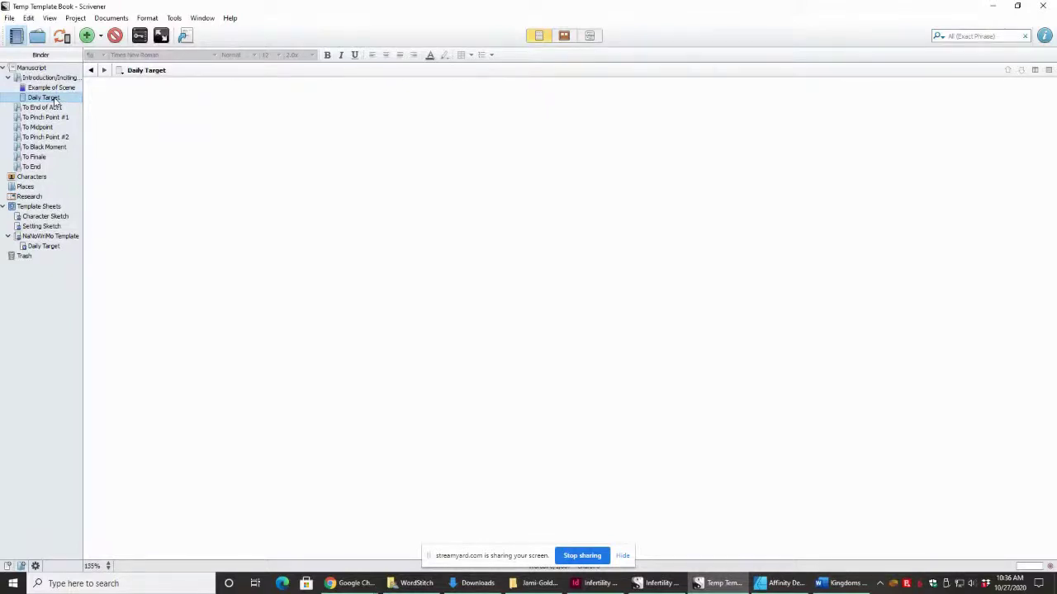
right_click(56, 97)
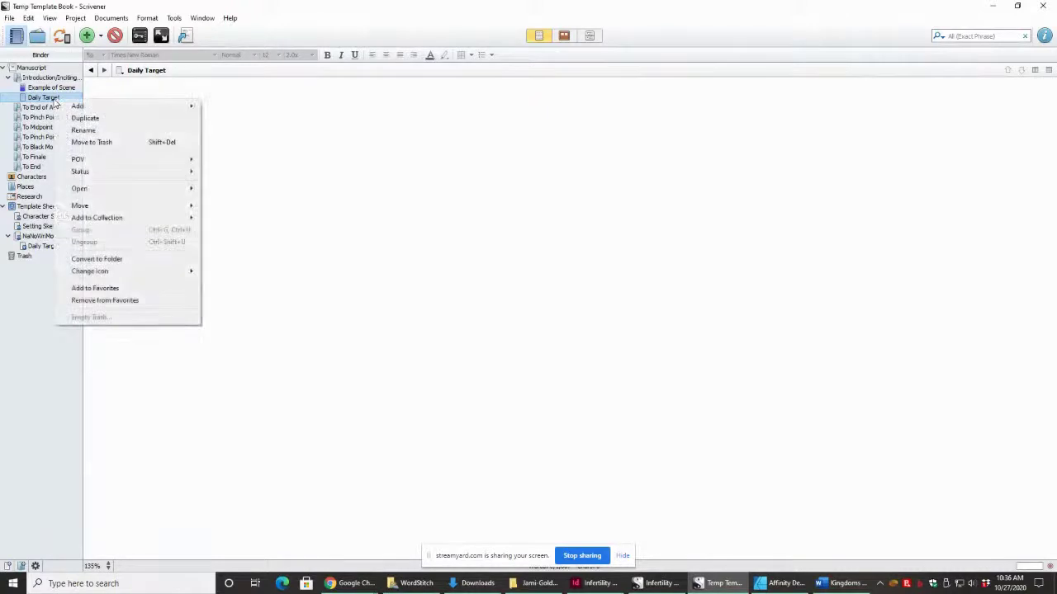
left_click(75, 142)
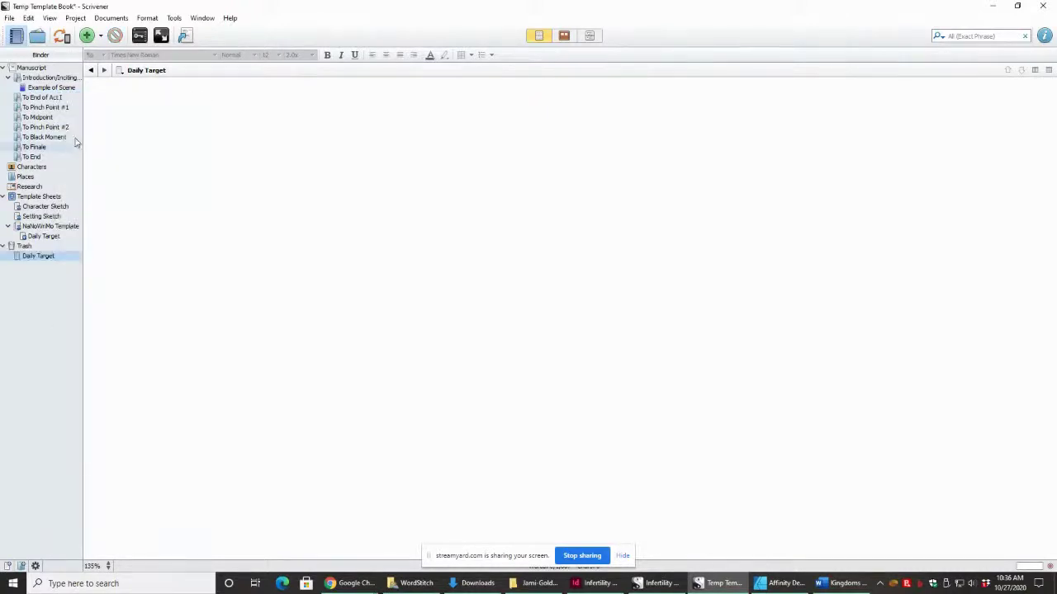
Compare the POV and Status options of Example of Scene with the Label options of Chapter Two in the Infertility Memoir project
right_click(38, 86)
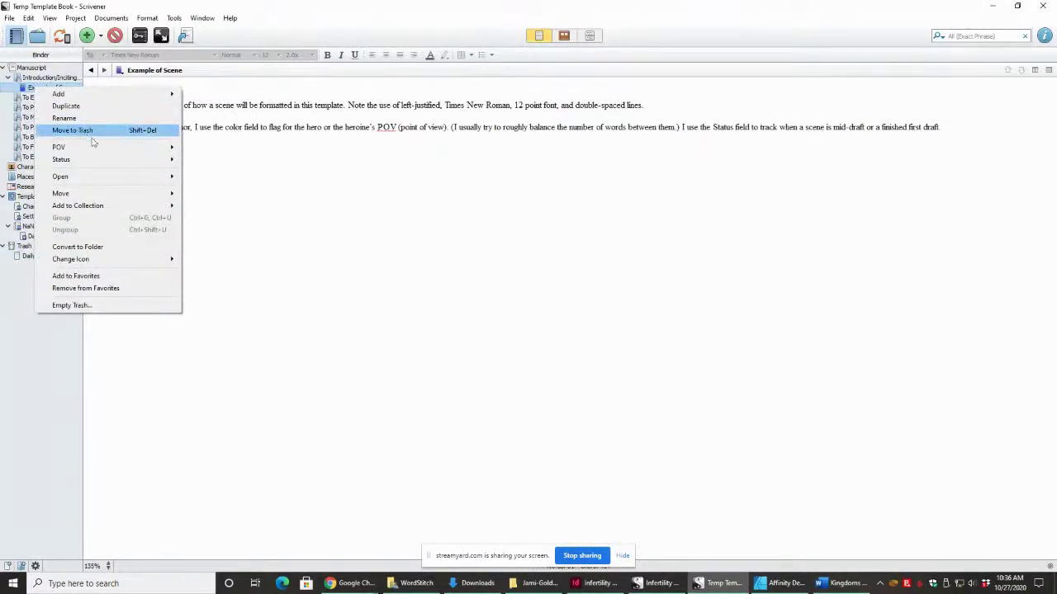
mouse_move(96, 147)
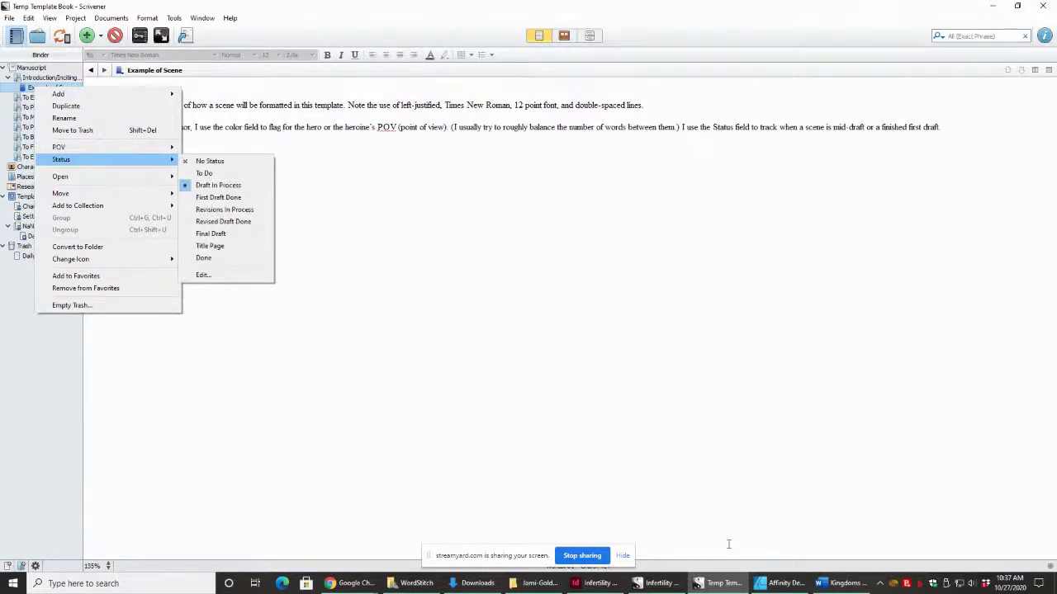
left_click(658, 583)
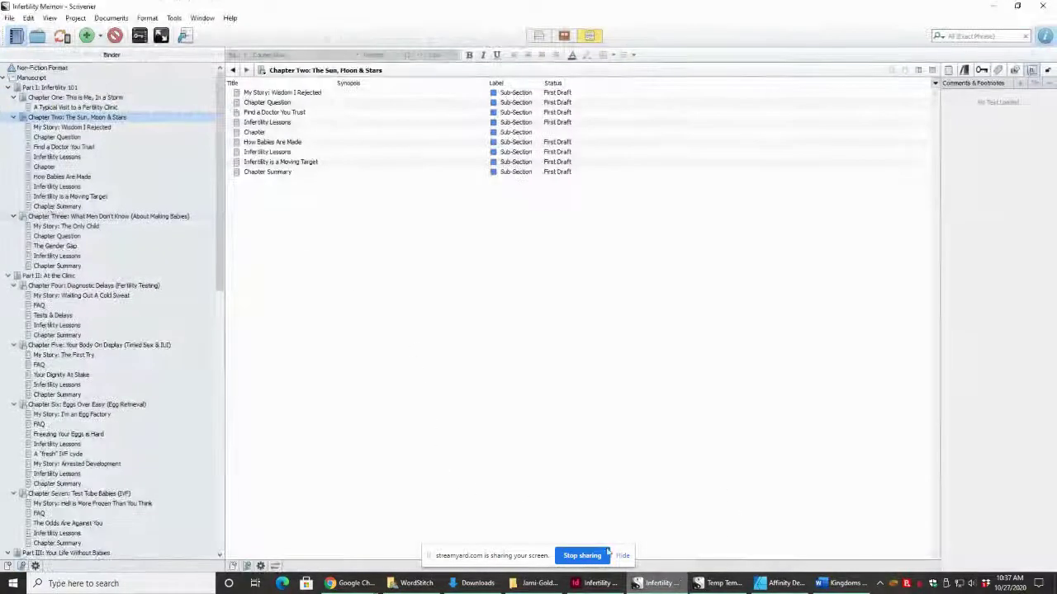
right_click(83, 117)
mouse_move(121, 175)
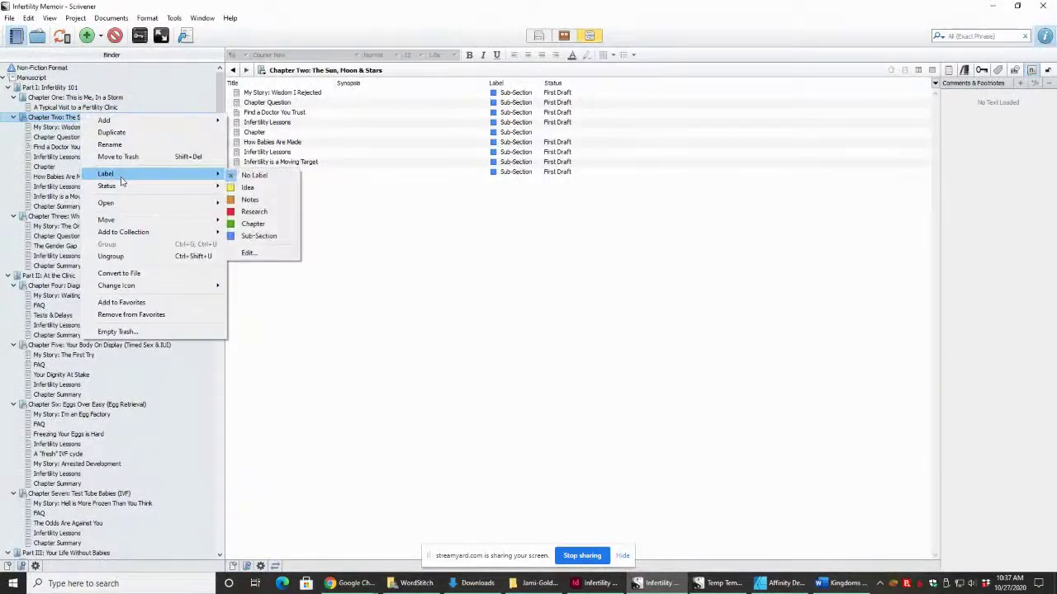
left_click(723, 583)
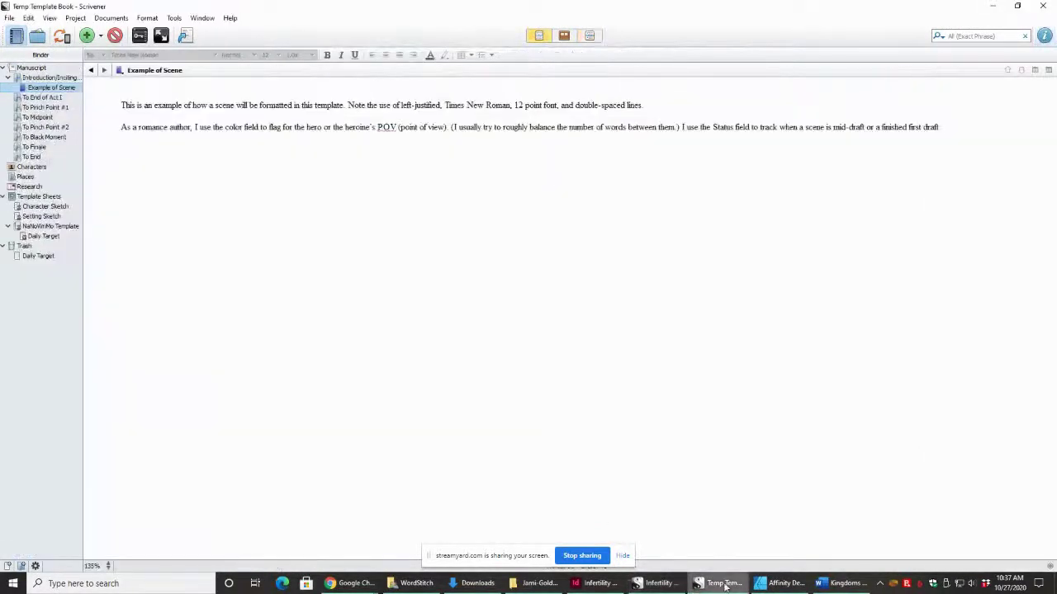
right_click(54, 85)
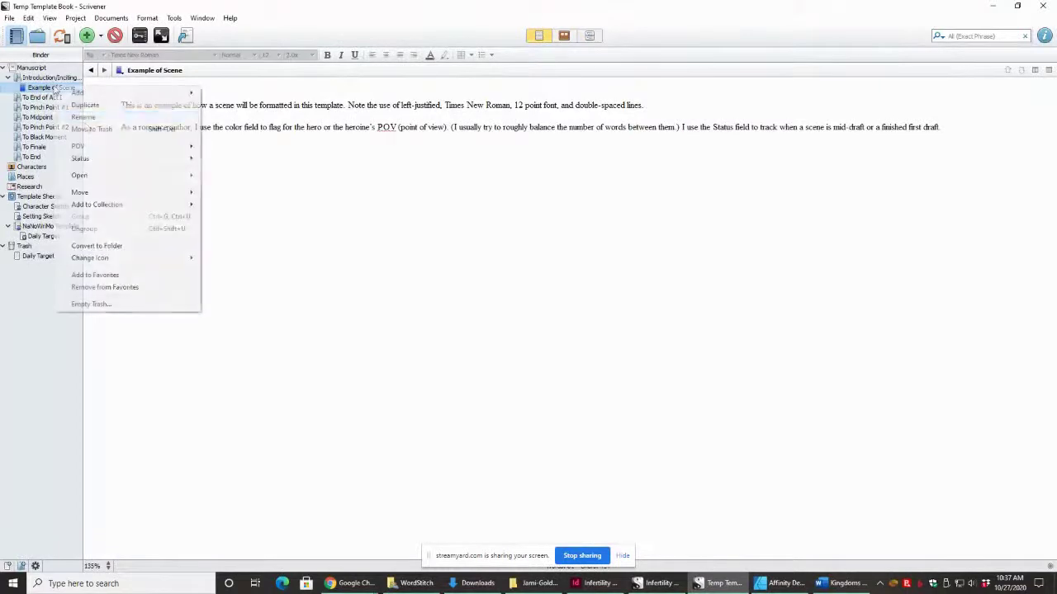
mouse_move(95, 149)
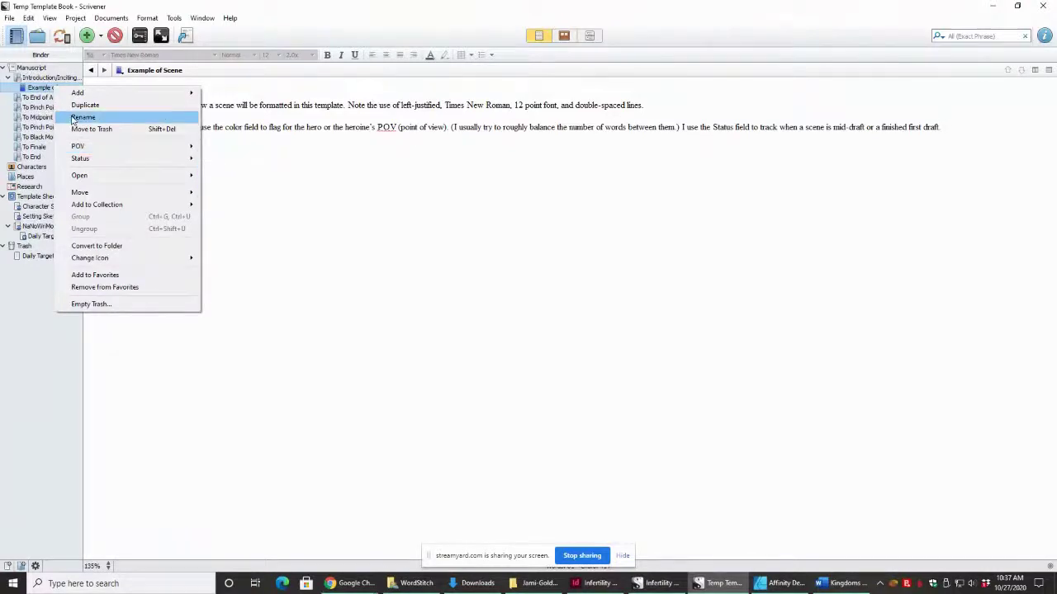
Show the Inspector and set the POV of Example of Scene to Heroine
left_click(1044, 36)
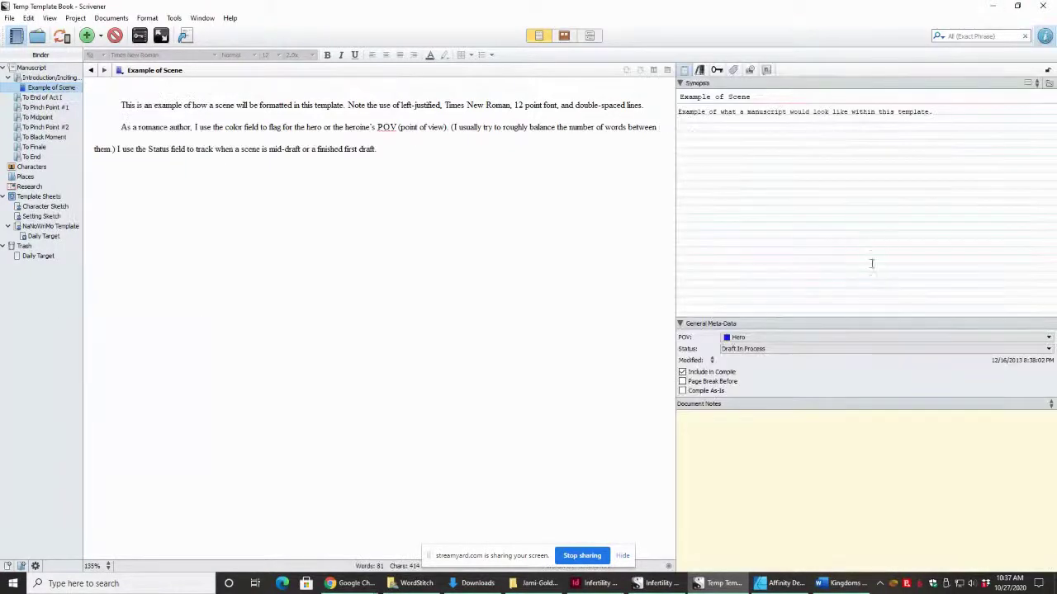
left_click(825, 340)
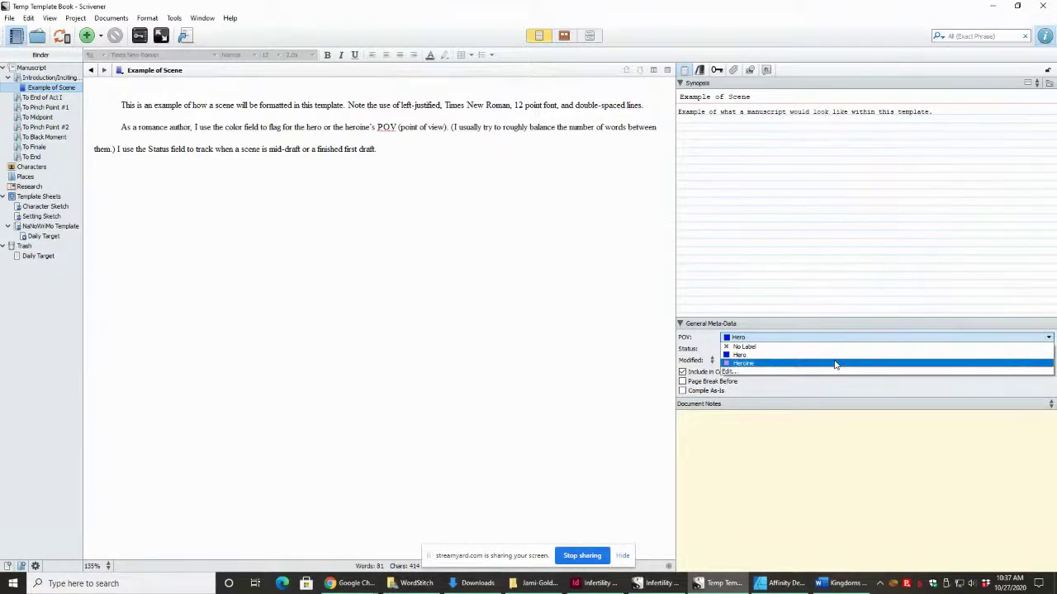
left_click(834, 364)
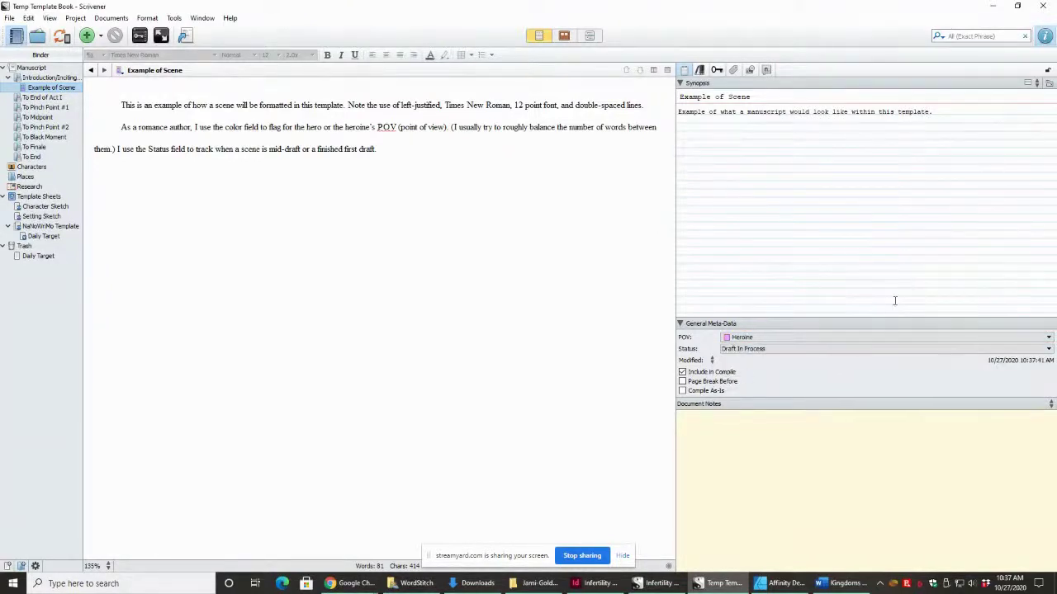
Review the Manuscript outline, Example of Scene and the Introduction/Inciting Incident folder's POV listing and synopsis
left_click(48, 69)
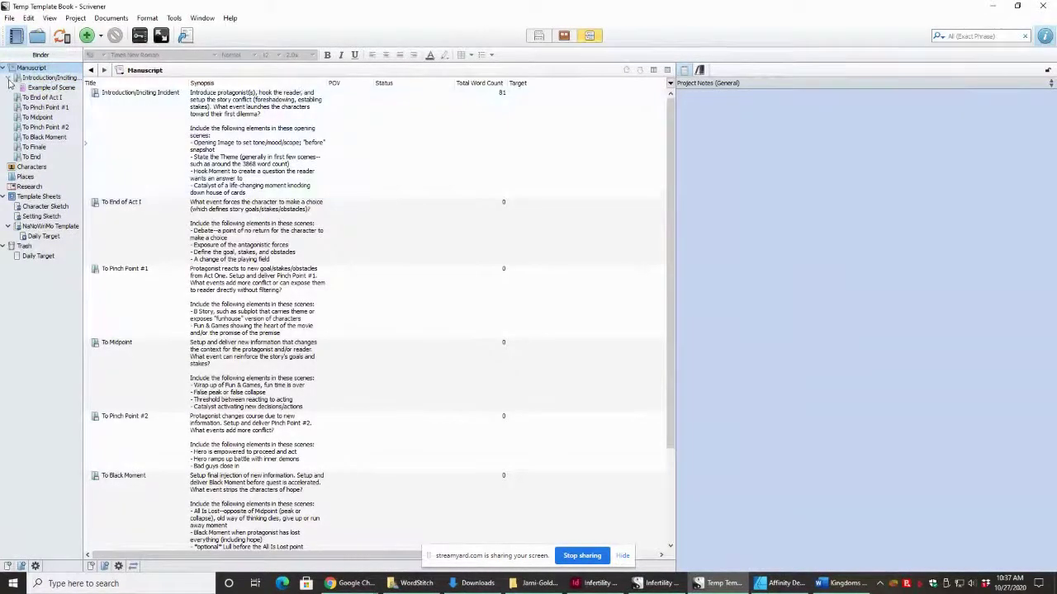
left_click(440, 124)
left_click(55, 88)
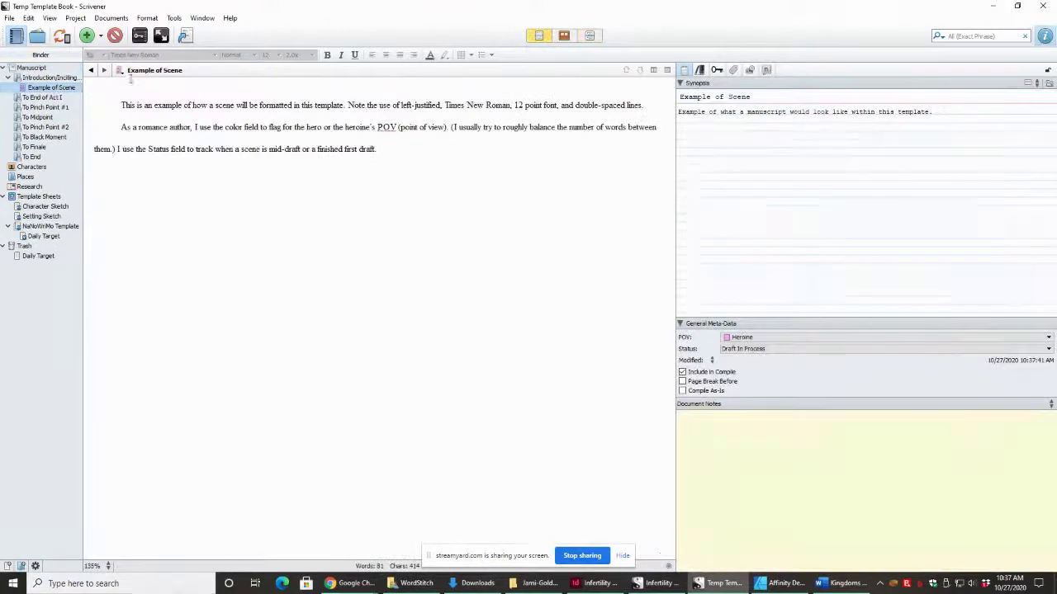
left_click(70, 80)
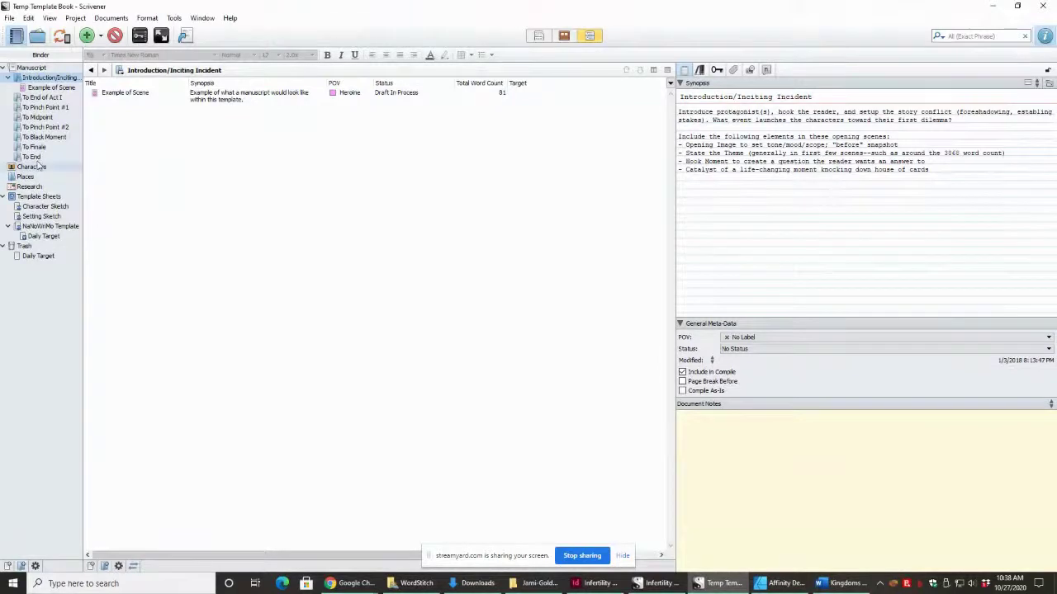
Create a project named temp project 2 on the Desktop from the Fiction template Sandy's 20K Novella Template
left_click(12, 18)
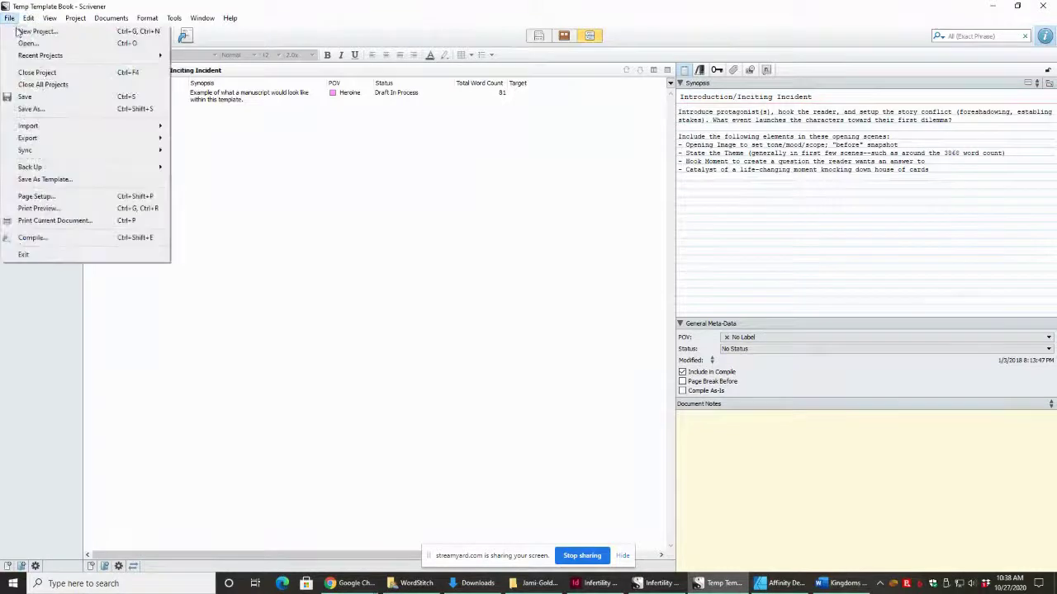
mouse_move(26, 56)
left_click(53, 33)
left_click(410, 253)
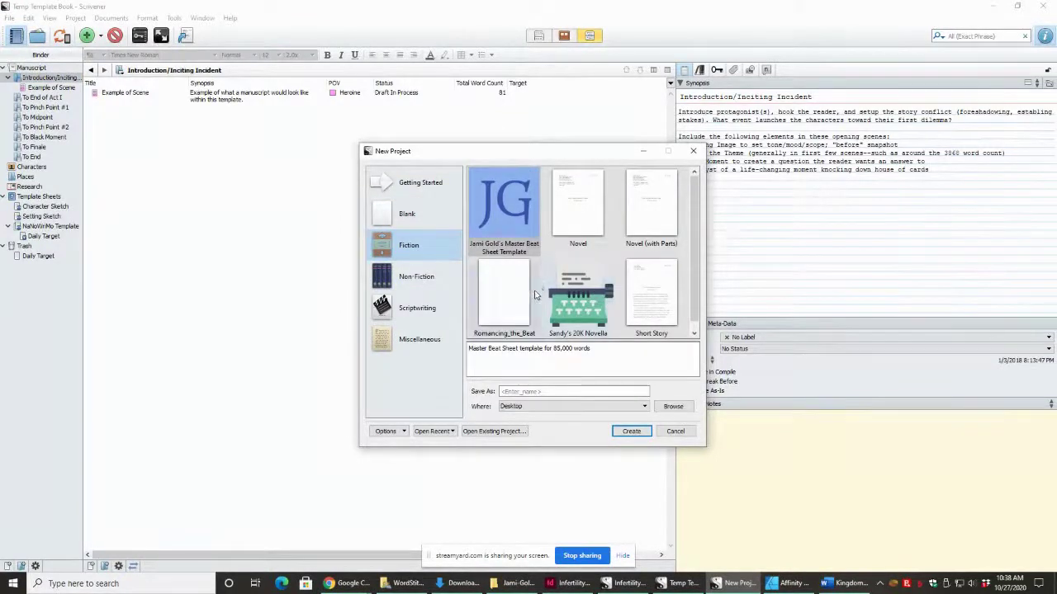
left_click(579, 306)
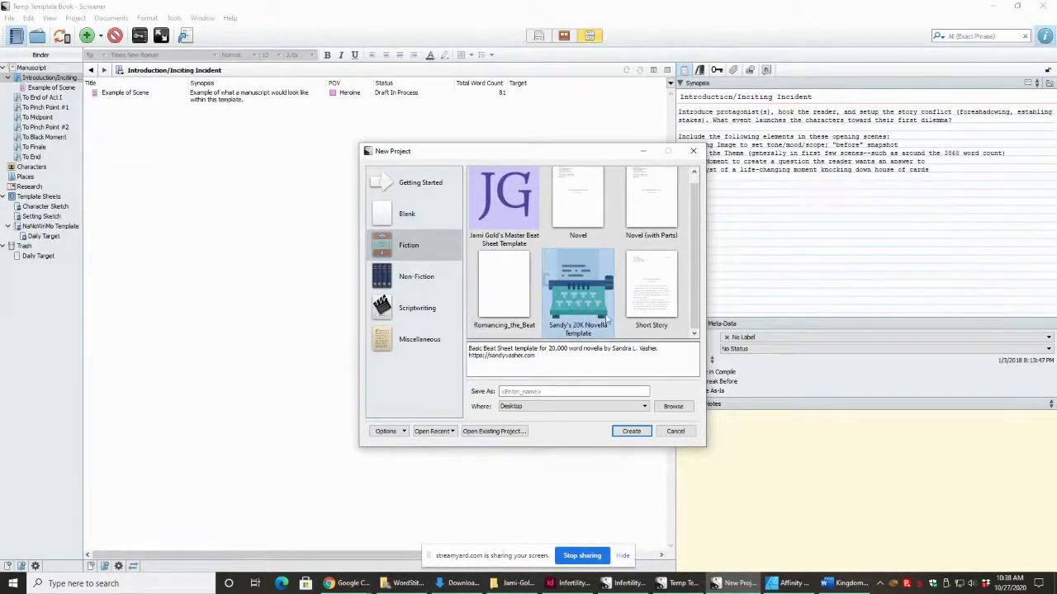
left_click(543, 392)
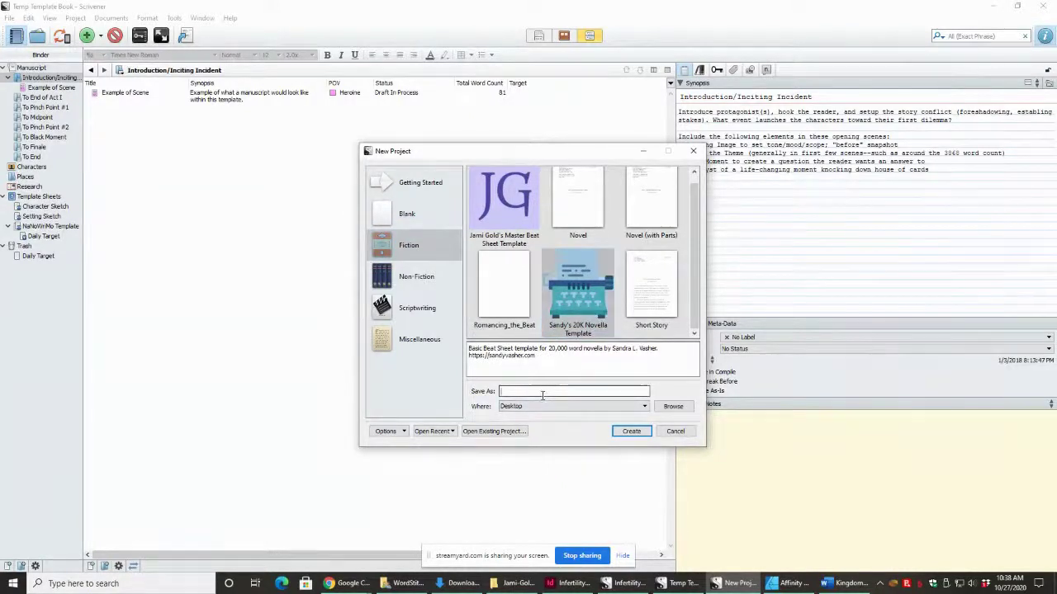
type("temp troject")
left_click(626, 432)
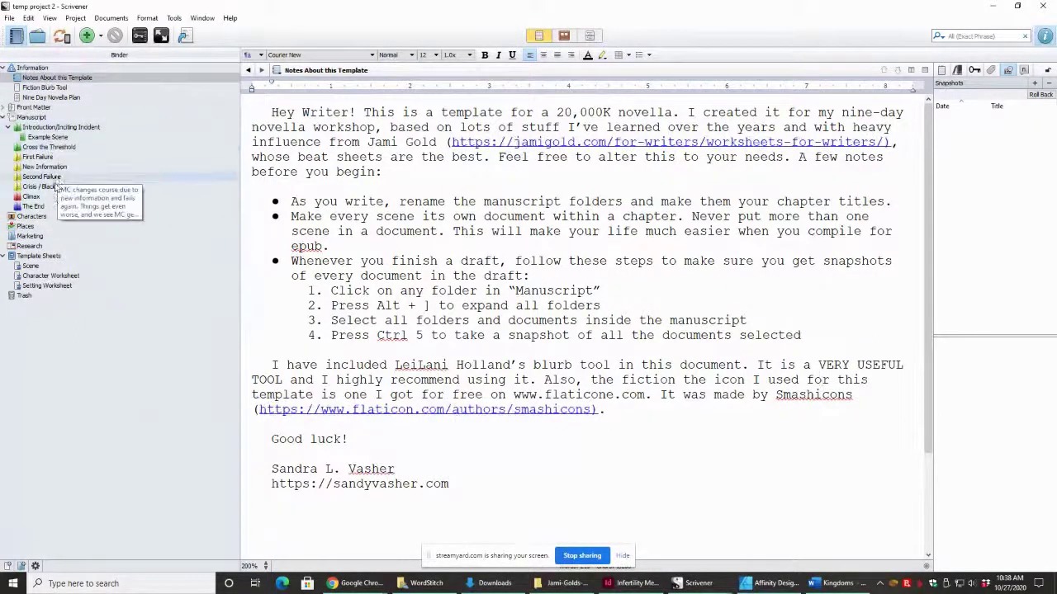
Review the Scene, Character Worksheet and Setting Worksheet template sheets, Notes About this Template and the Information folder's outline
left_click(31, 266)
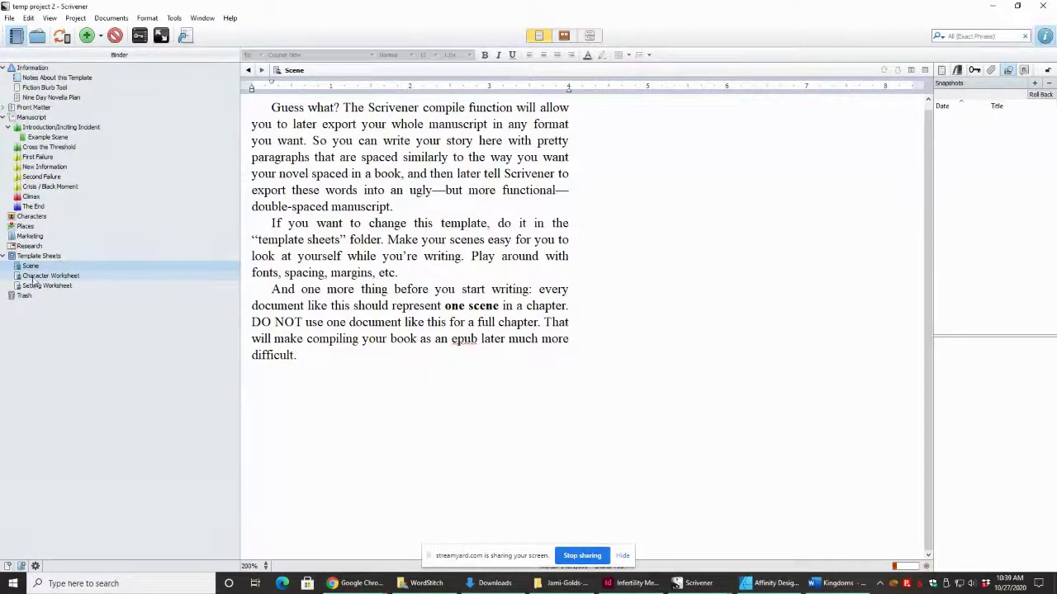
left_click(33, 278)
scroll(767, 286, "up", 5)
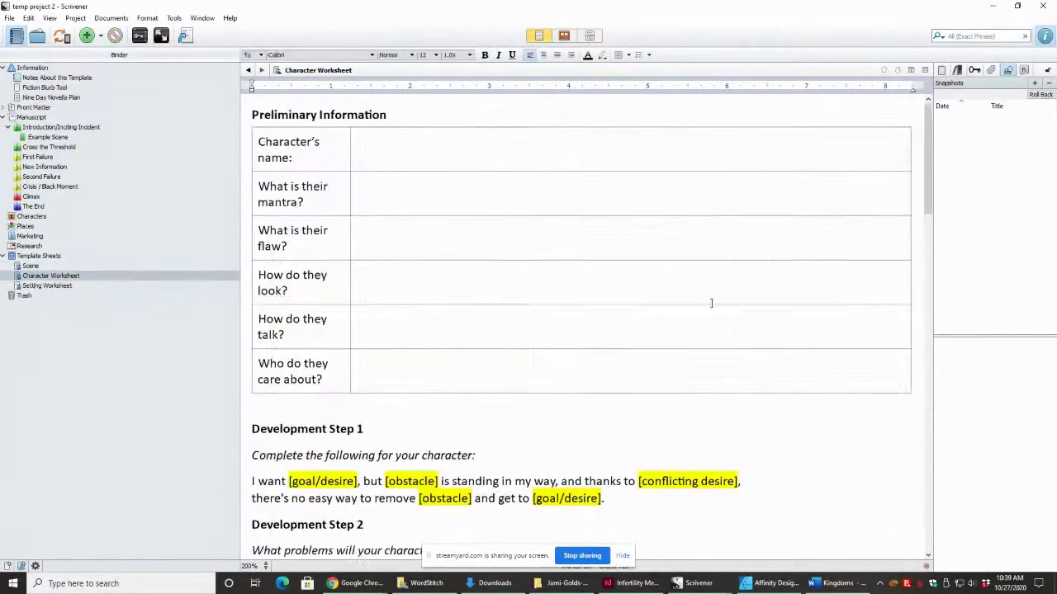
left_click(47, 286)
scroll(428, 256, "up", 4)
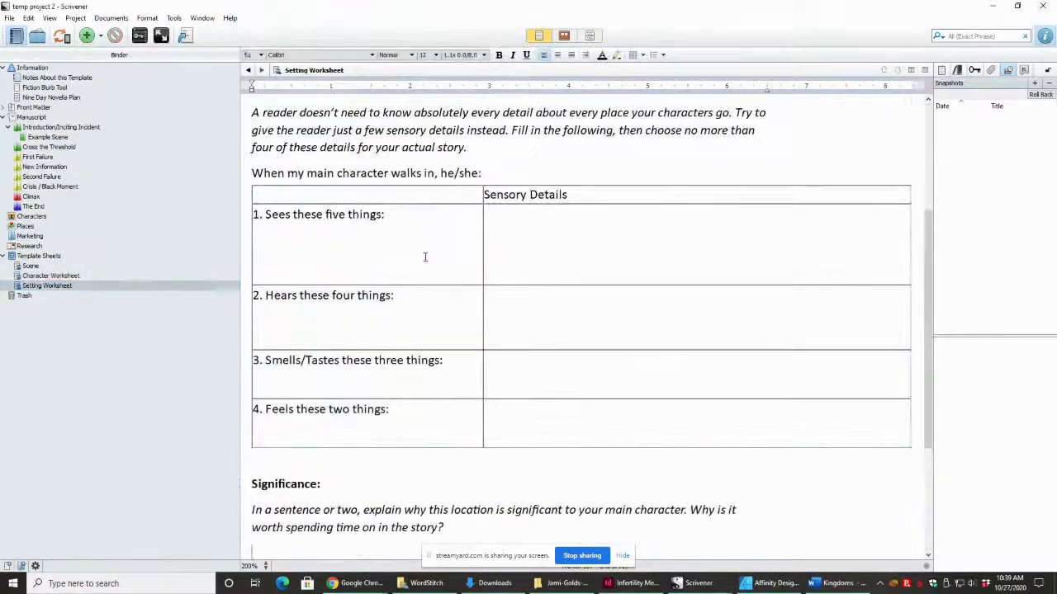
scroll(427, 257, "up", 4)
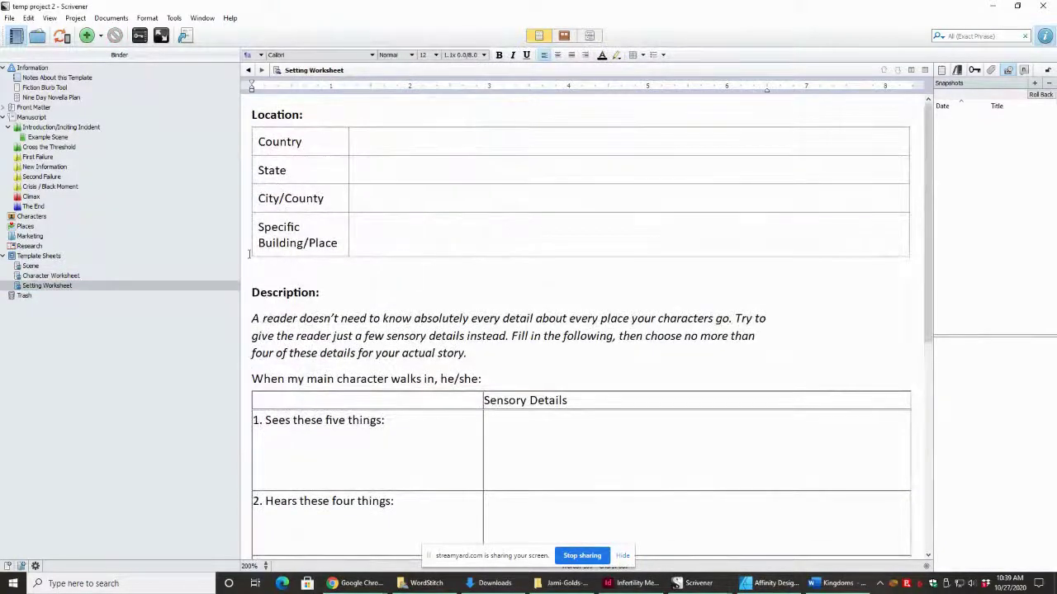
left_click(82, 78)
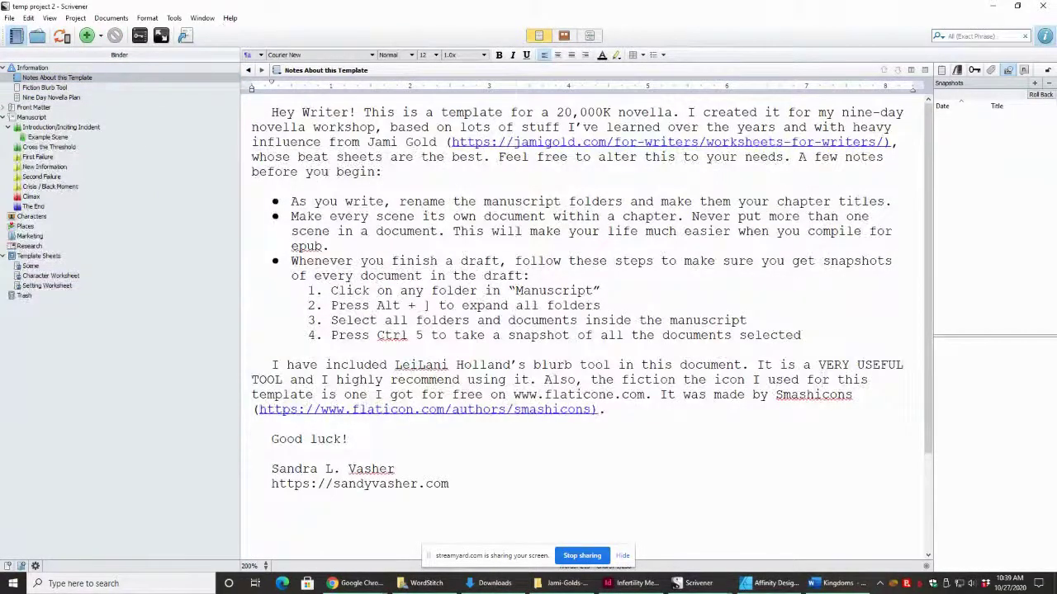
left_click(38, 68)
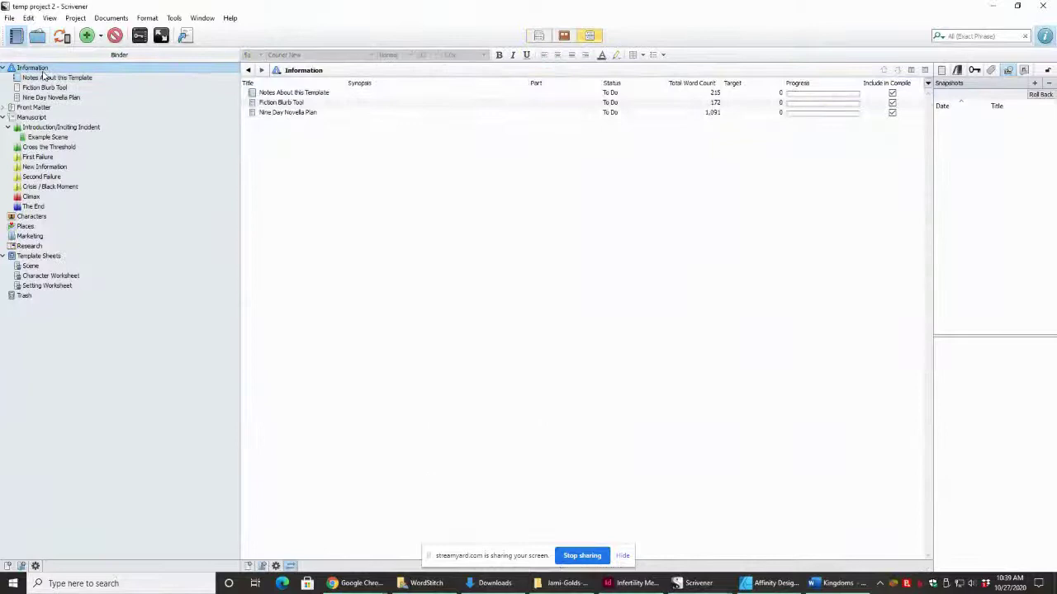
left_click(10, 18)
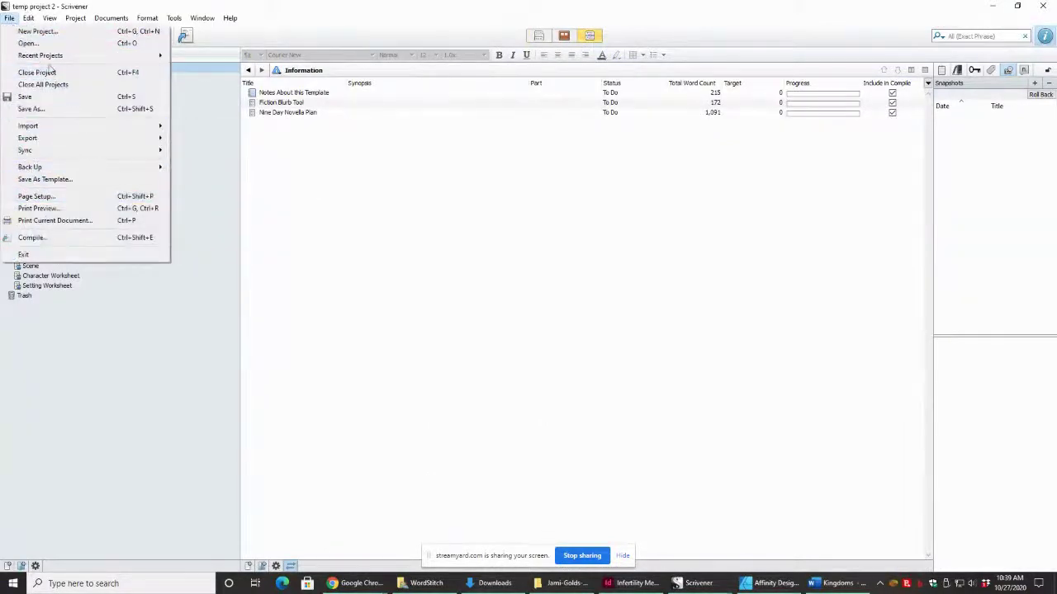
left_click(14, 33)
left_click(670, 431)
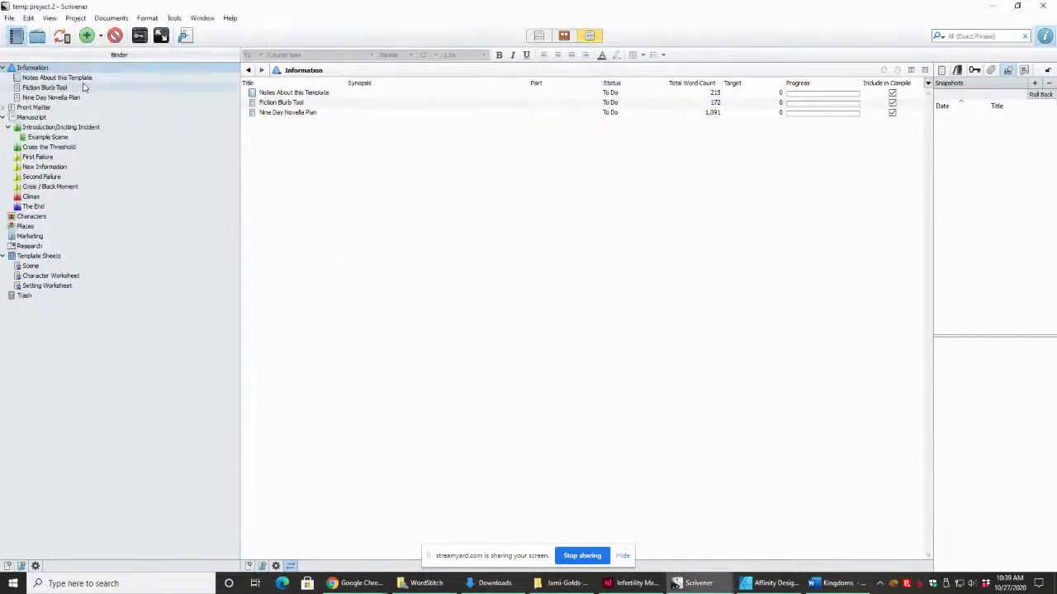
left_click(10, 18)
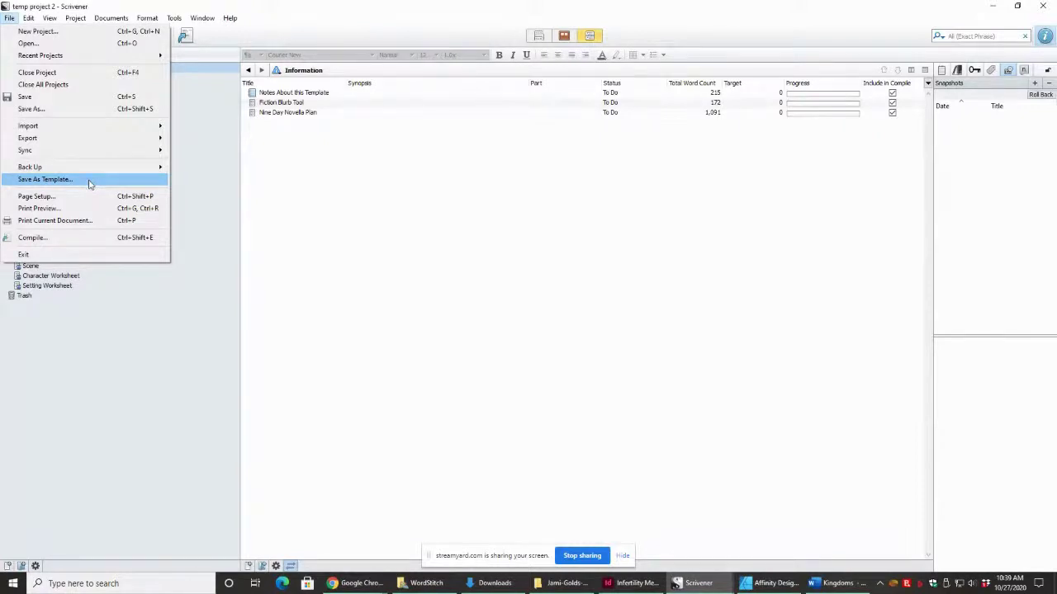
left_click(220, 424)
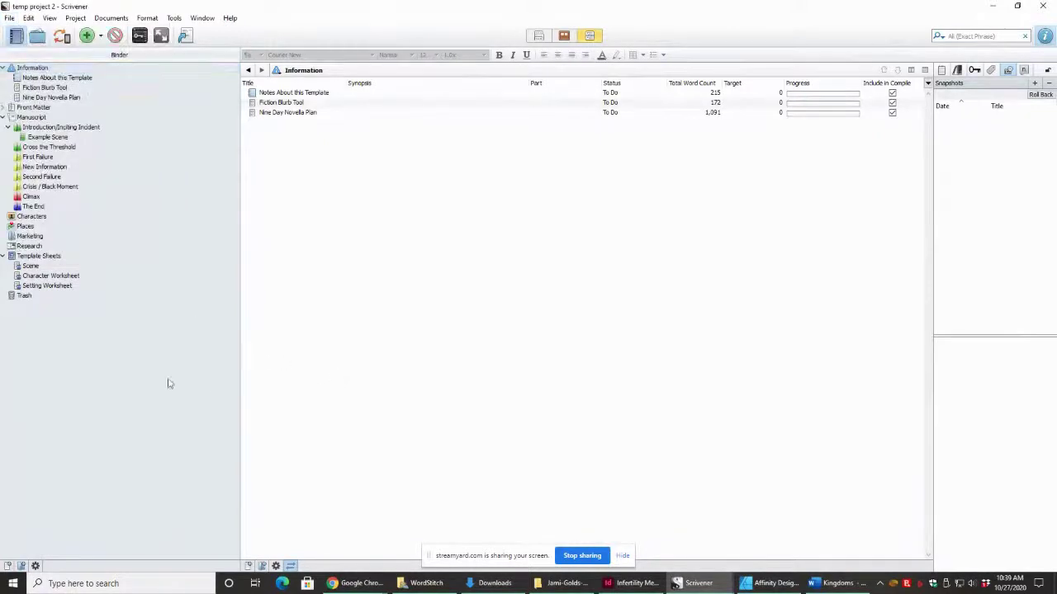